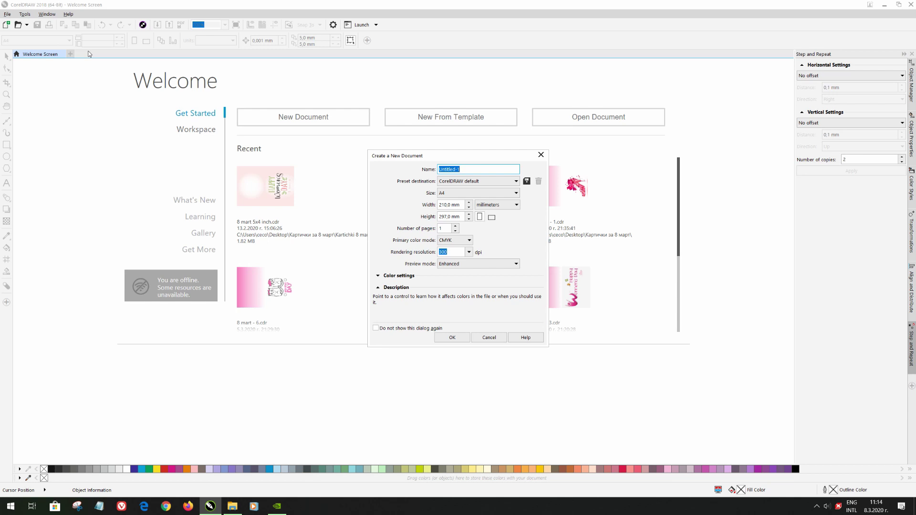
Create a new A4 document named "8 mart"
type("8 mart")
left_click(457, 193)
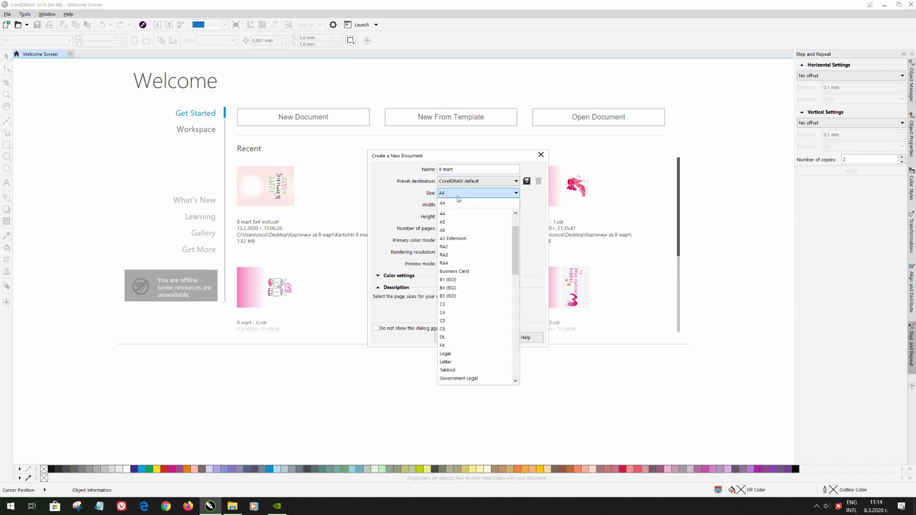
left_click(459, 197)
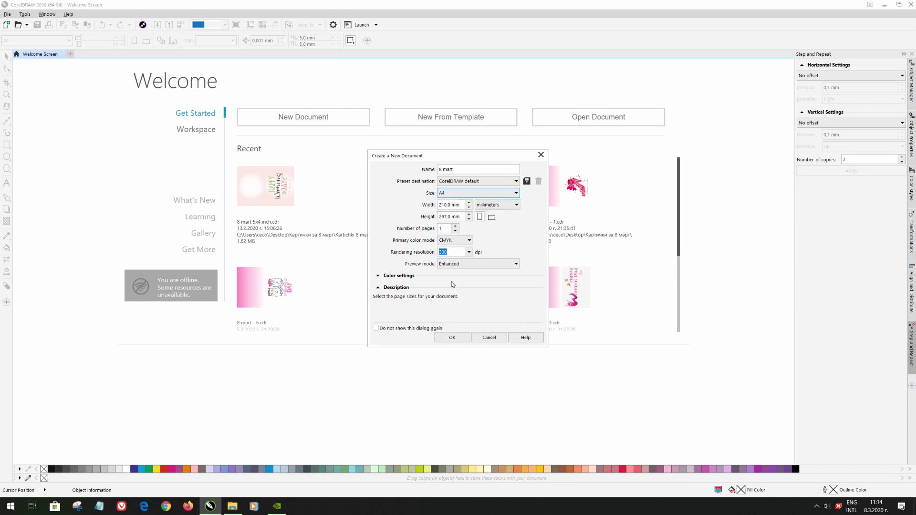
left_click(452, 337)
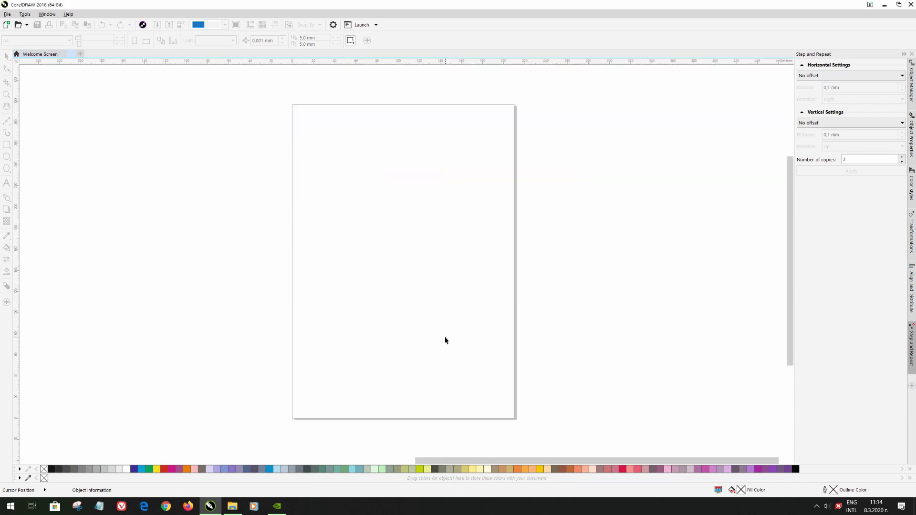
Change the page to a custom size in inches, 7 wide by 5 high in landscape orientation
left_click(34, 39)
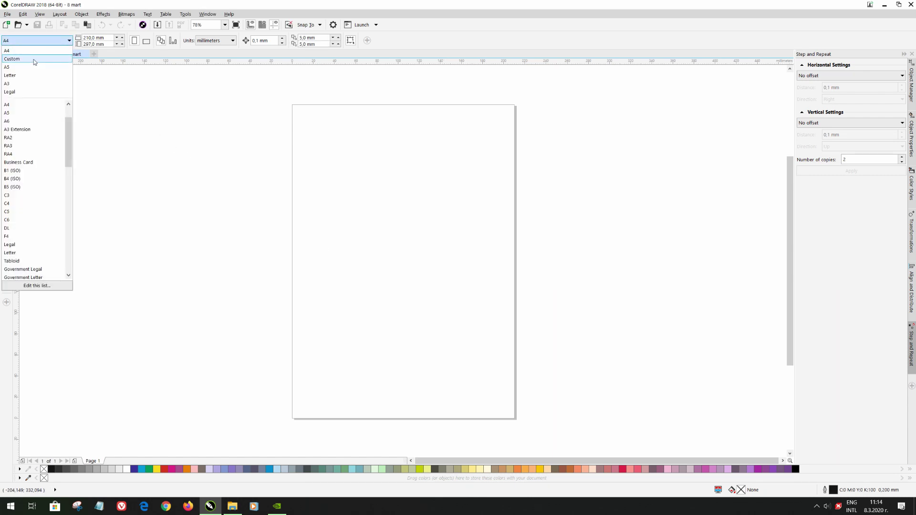
left_click(34, 59)
left_click(222, 41)
left_click(221, 51)
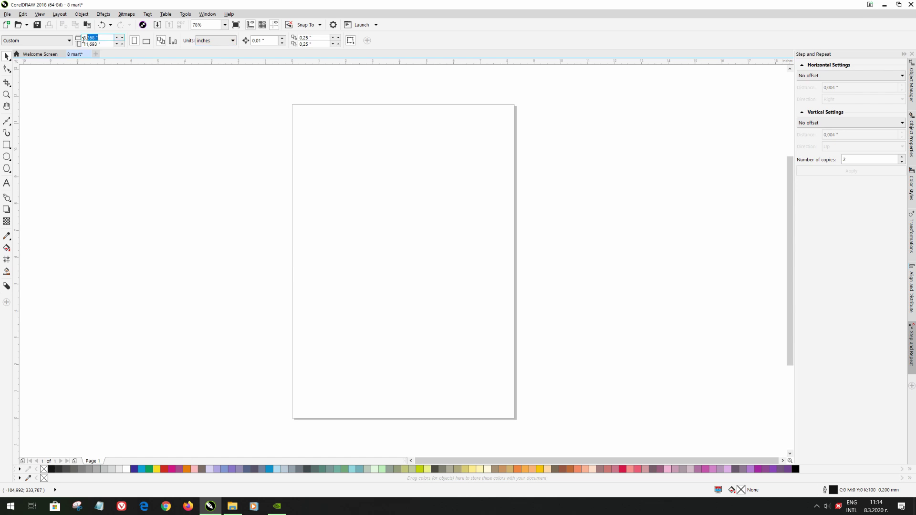
type("5")
key("Return")
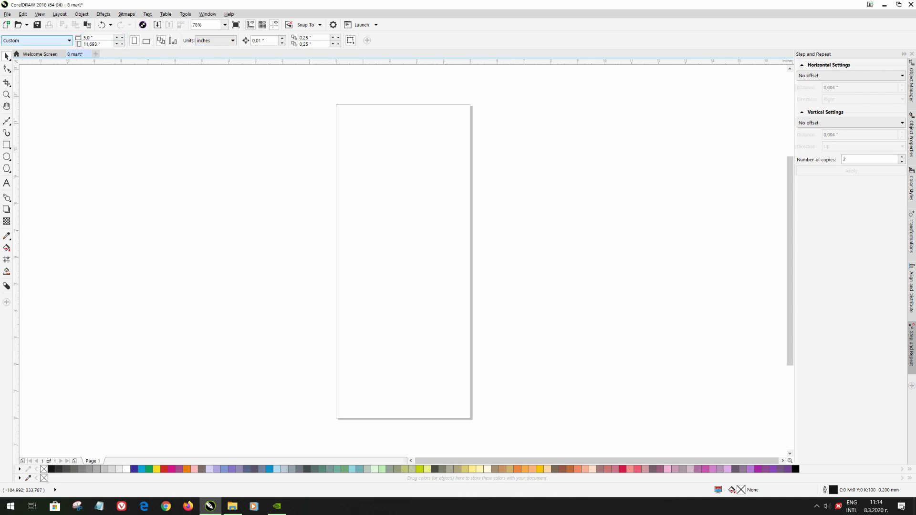
key("Tab")
type("7")
key("Return")
left_click(146, 42)
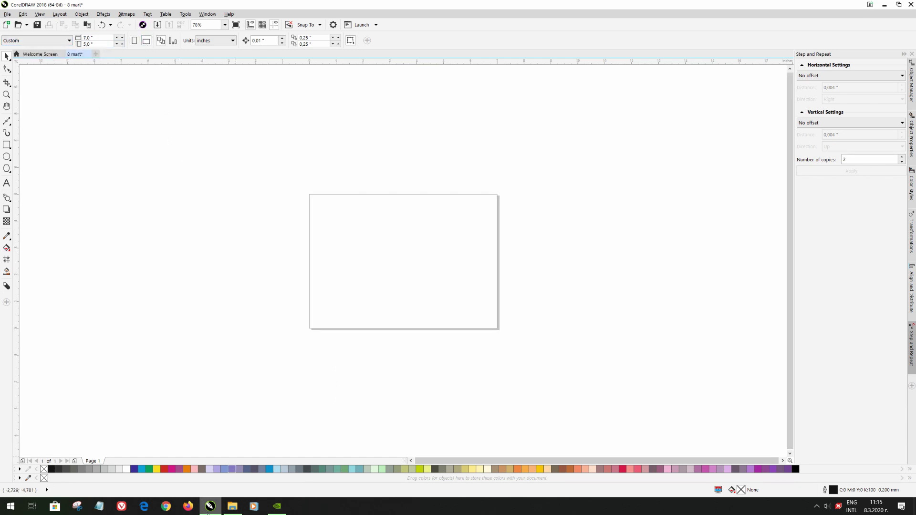
Bring the picture _1017-16917 from the "8 mart 7x5 inch" folder into the drawing, beside the page
left_click(234, 503)
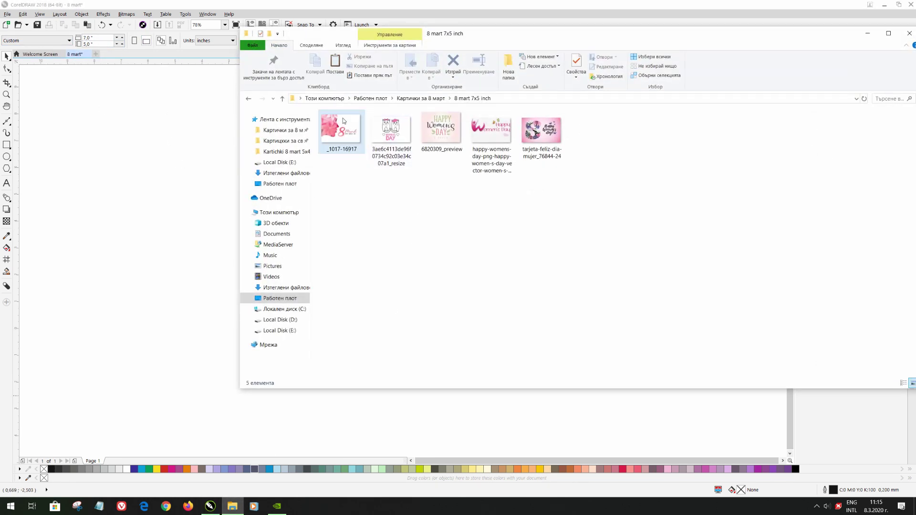
left_click_drag(342, 131, 148, 213)
left_click(873, 31)
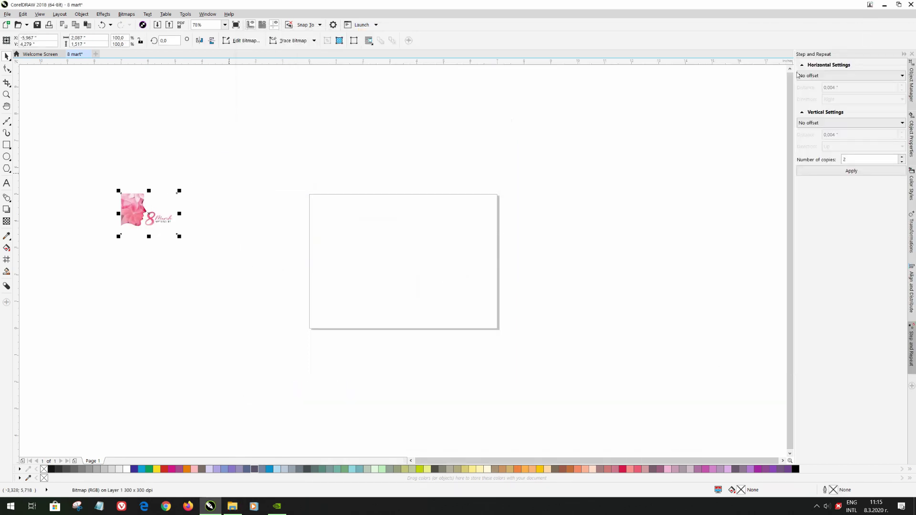
left_click(141, 180)
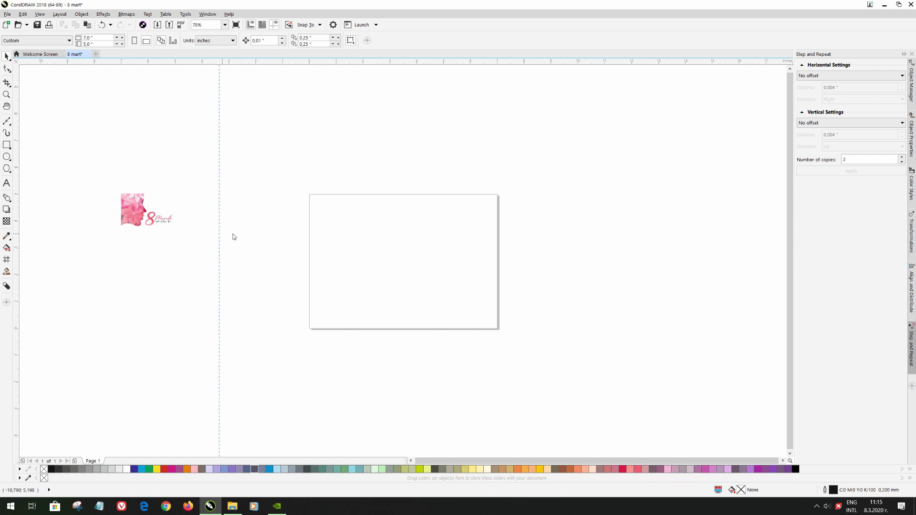
Add a vertical guideline and center it on the page at X 3.5 inches
left_click_drag(209, 236, 284, 236)
key("p")
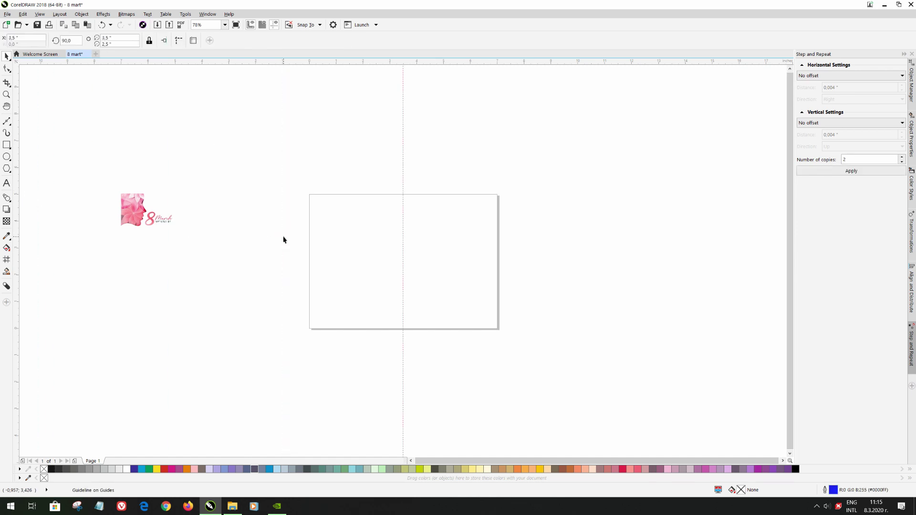
left_click(271, 233)
Rotate the 8 March picture by 90 degrees
left_click(152, 225)
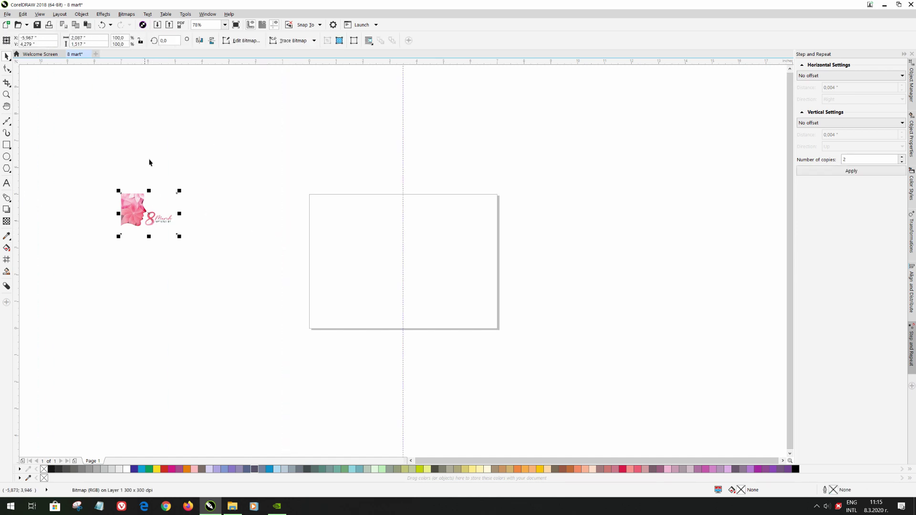
type("90")
key("Return")
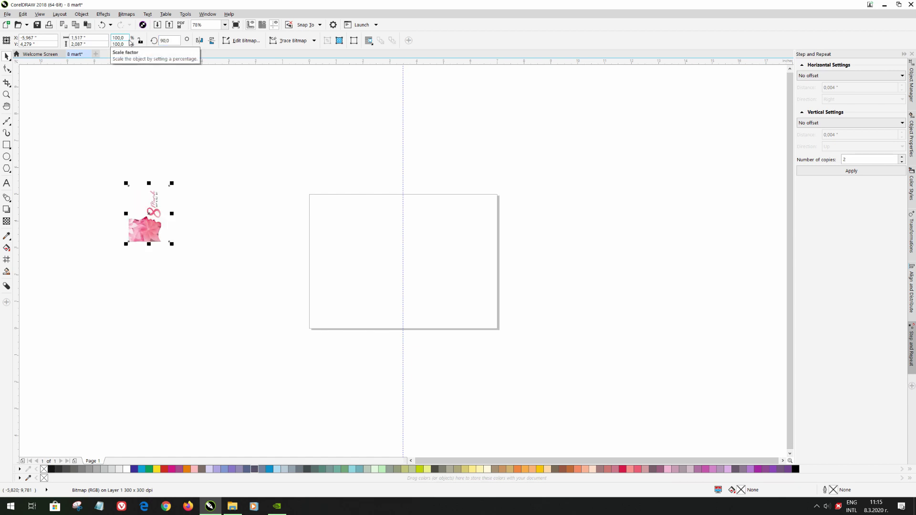
Place the rotated picture on the page's right half and enlarge it proportionally to about 3.46 by 4.77 inches
left_click_drag(151, 213, 423, 301)
left_click_drag(446, 272, 498, 191)
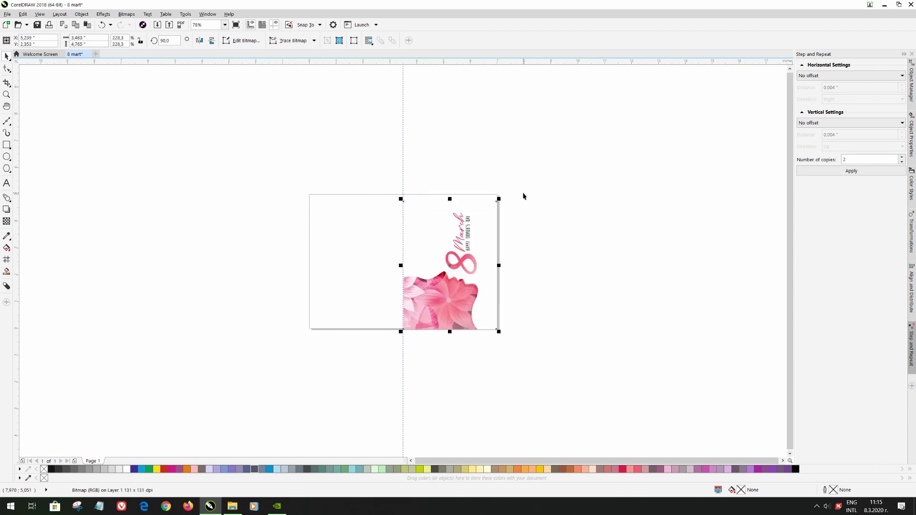
key("Up")
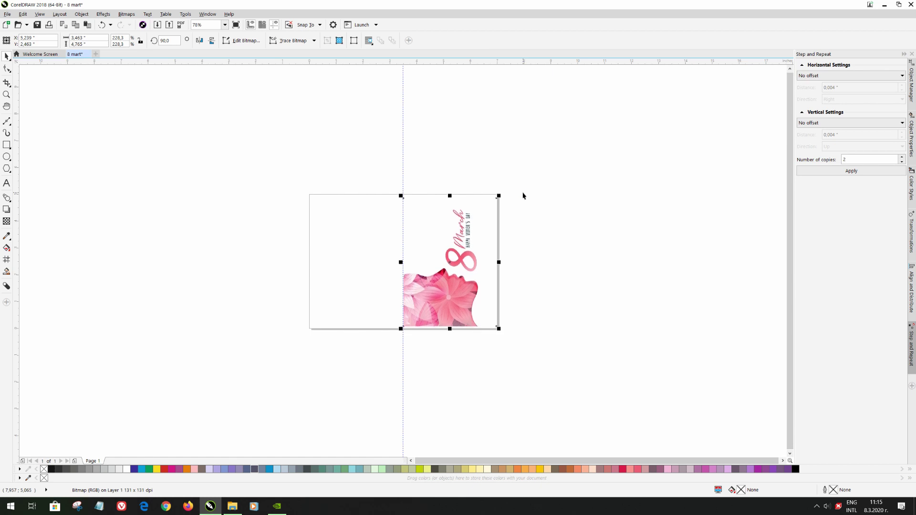
Switch to Wireframe view and stretch the picture vertically to a height of about 5.06 inches
left_click(40, 14)
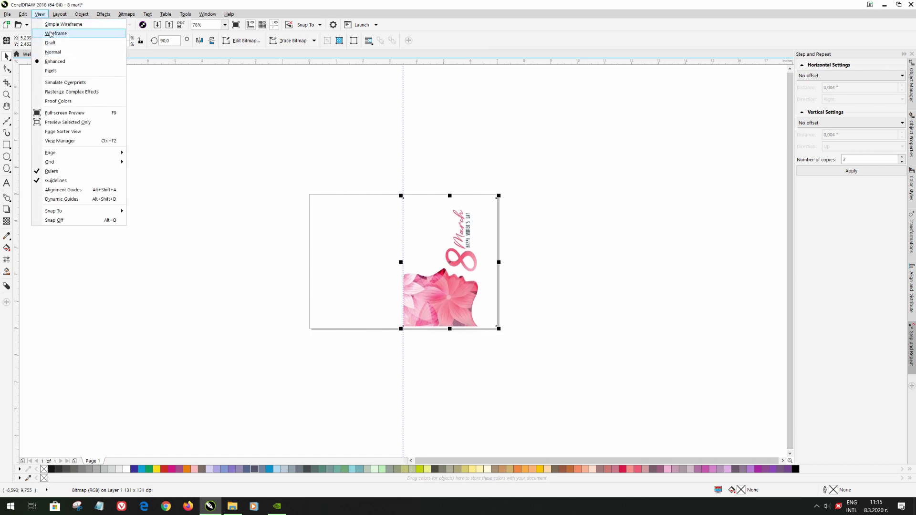
left_click(59, 33)
key("Up")
key("Up")
key("Up")
left_click_drag(449, 195, 449, 189)
left_click_drag(449, 327, 450, 331)
left_click(546, 339)
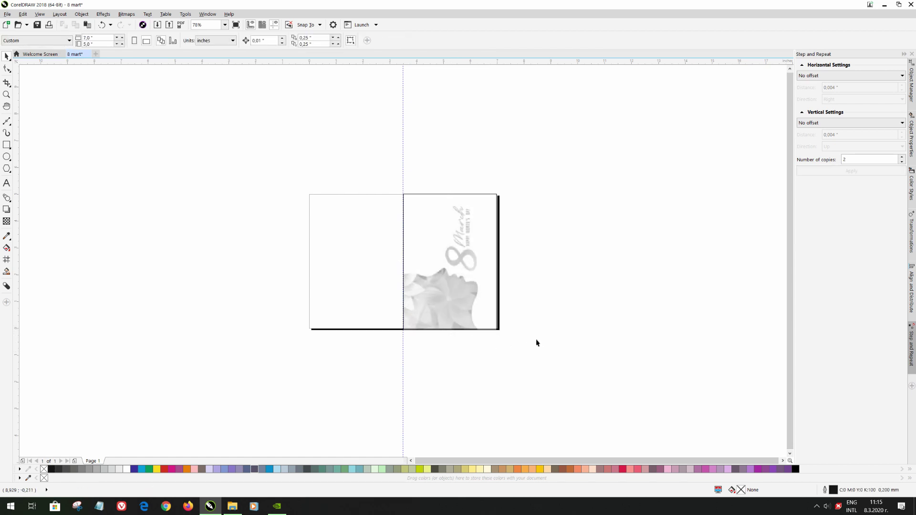
Try to set the picture's width to 3.5 inches
left_click(465, 260)
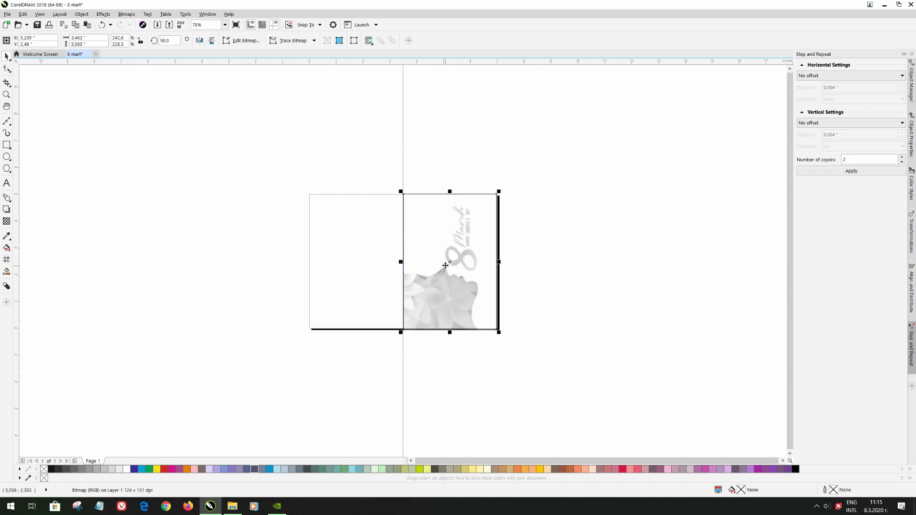
left_click(106, 44)
left_click(90, 38)
type("3,")
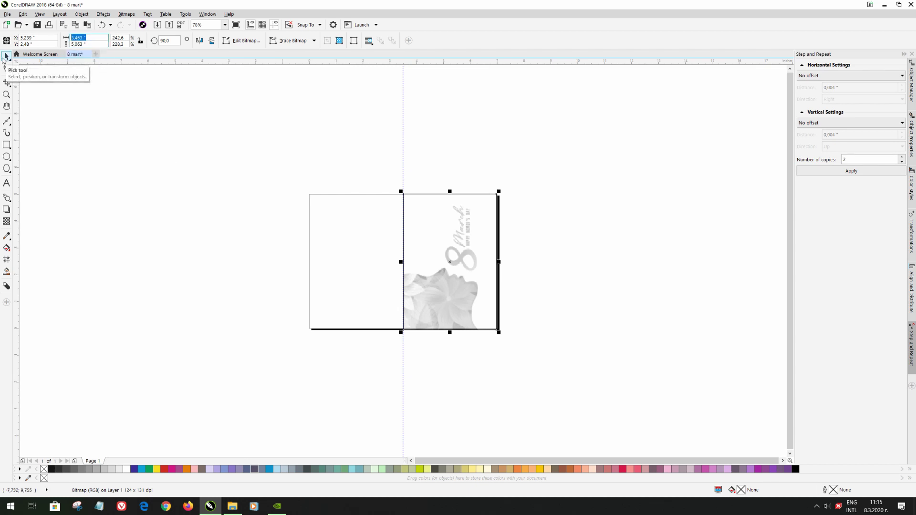
type("5")
key("Return")
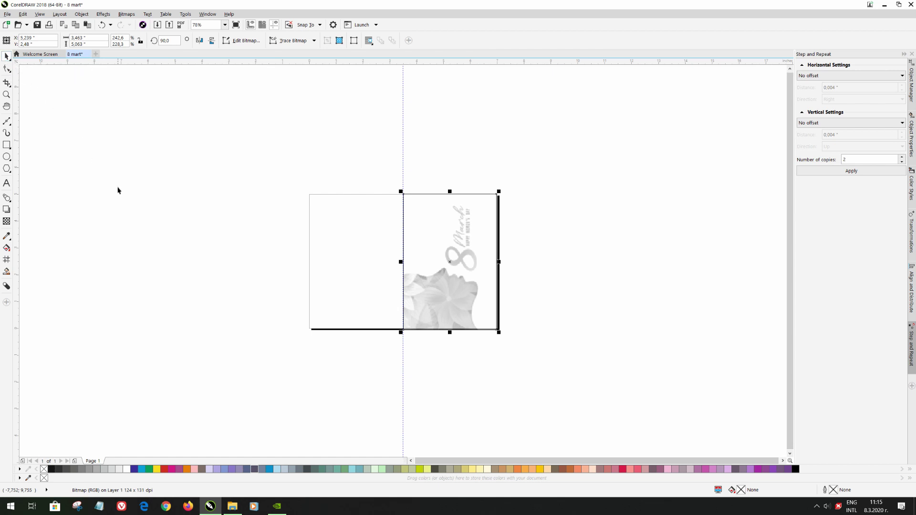
left_click(125, 191)
Nudge the picture 0.01 inch to the right, against the page's center guideline
left_click(424, 231)
key("Right")
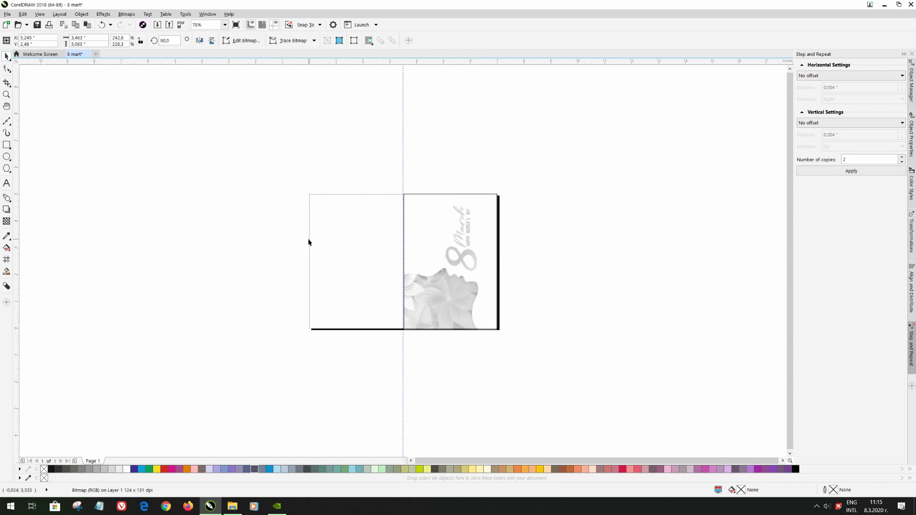
left_click(302, 233)
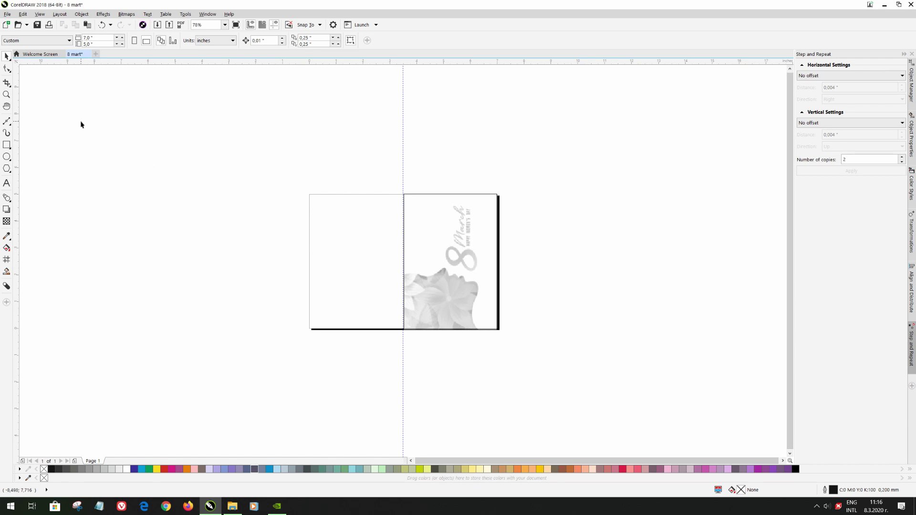
left_click(432, 214)
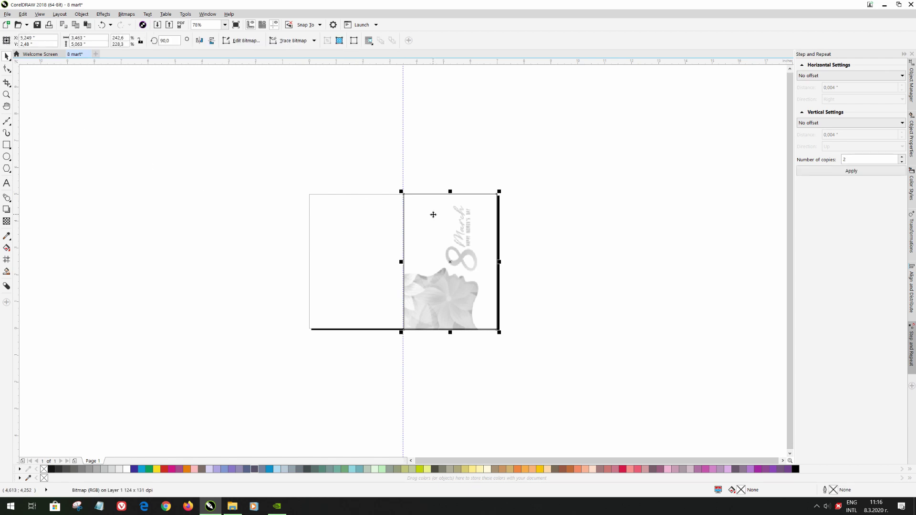
left_click(307, 204)
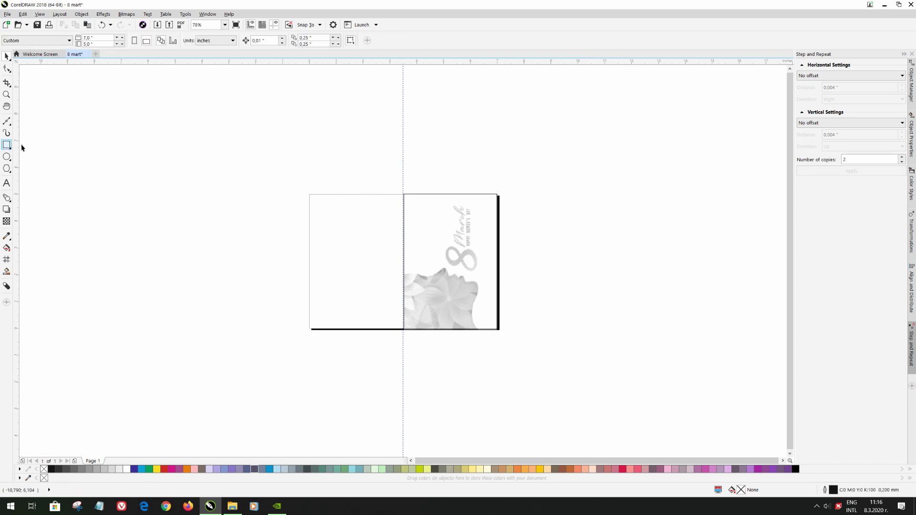
Return the drawing to the full-color Enhanced view
left_click(40, 14)
left_click(55, 69)
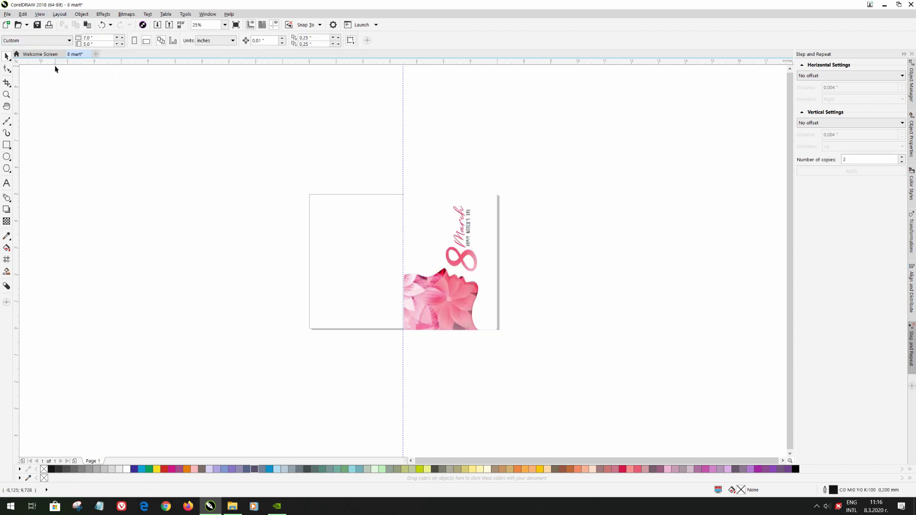
left_click(39, 14)
left_click(57, 64)
Reduce the picture's height to about 5 inches and align it with the page's upper and lower edges
scroll(440, 200, "up", 2)
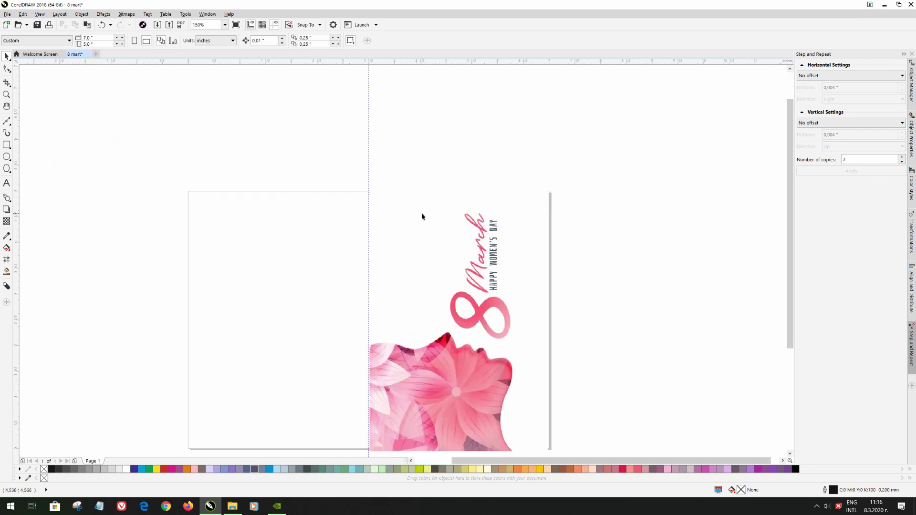
scroll(421, 217, "down", 2)
scroll(418, 259, "up", 2)
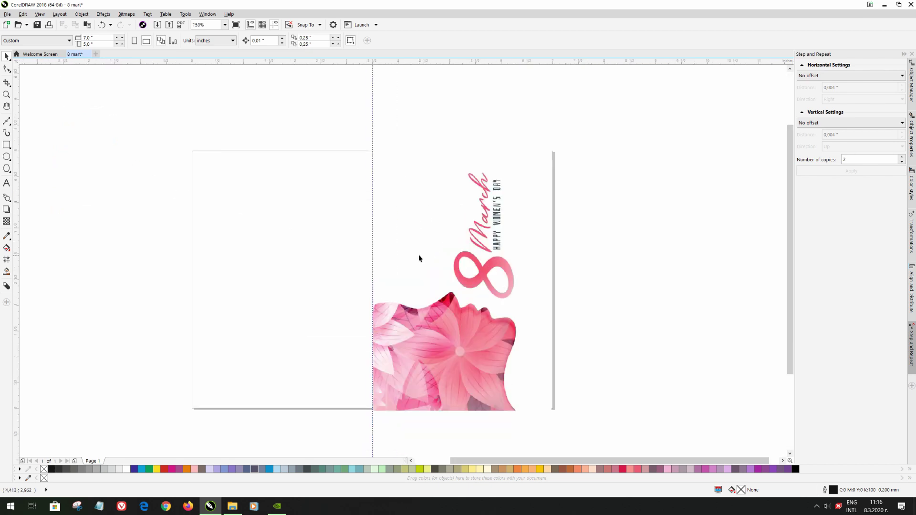
left_click(419, 256)
left_click_drag(419, 256, 419, 255)
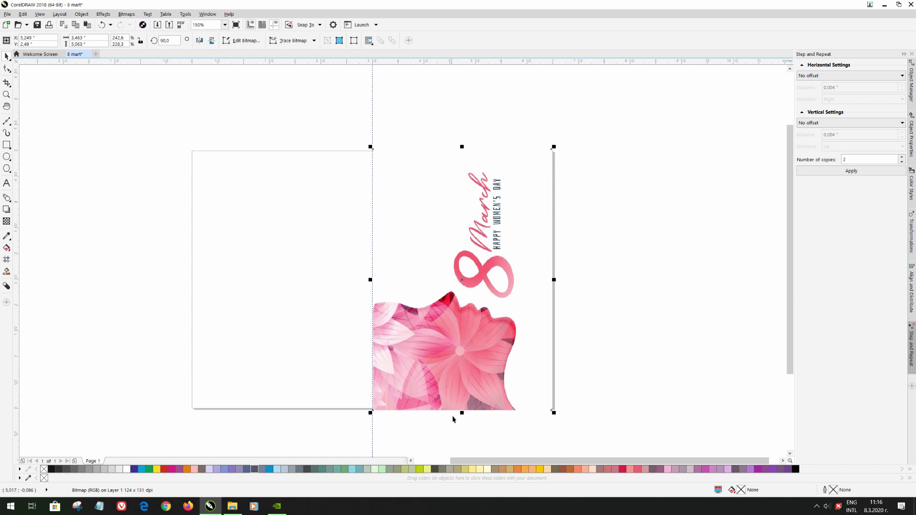
left_click(459, 418)
left_click(461, 413)
left_click_drag(461, 413, 460, 411)
key("Down")
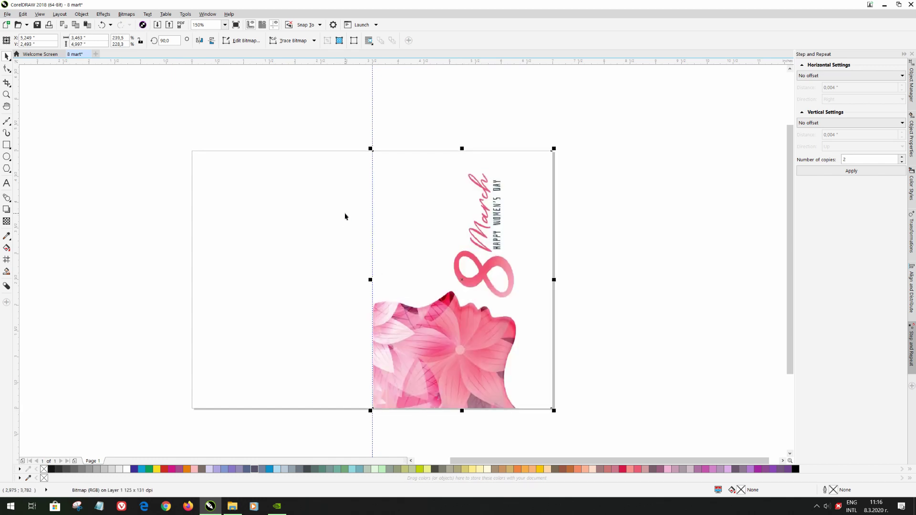
Check the picture's edges against the page in Wireframe view, and return to Enhanced view
left_click(39, 13)
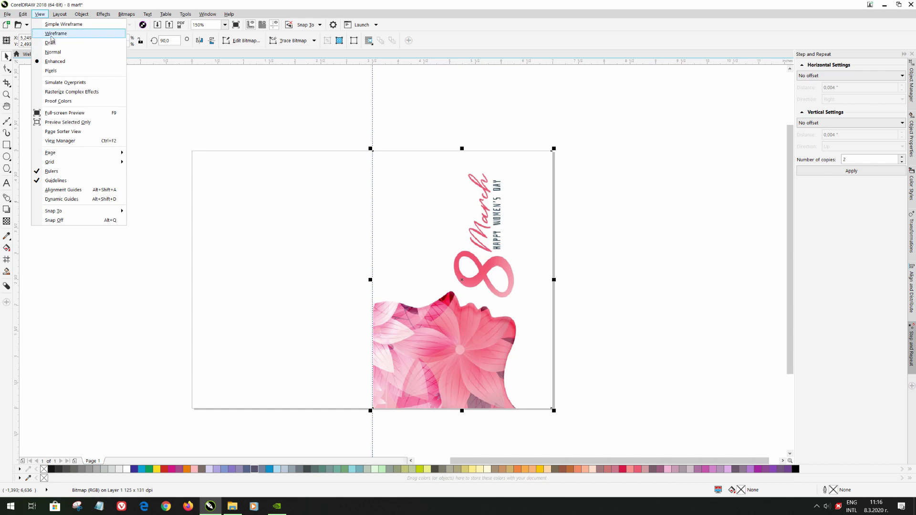
left_click(52, 34)
left_click(39, 14)
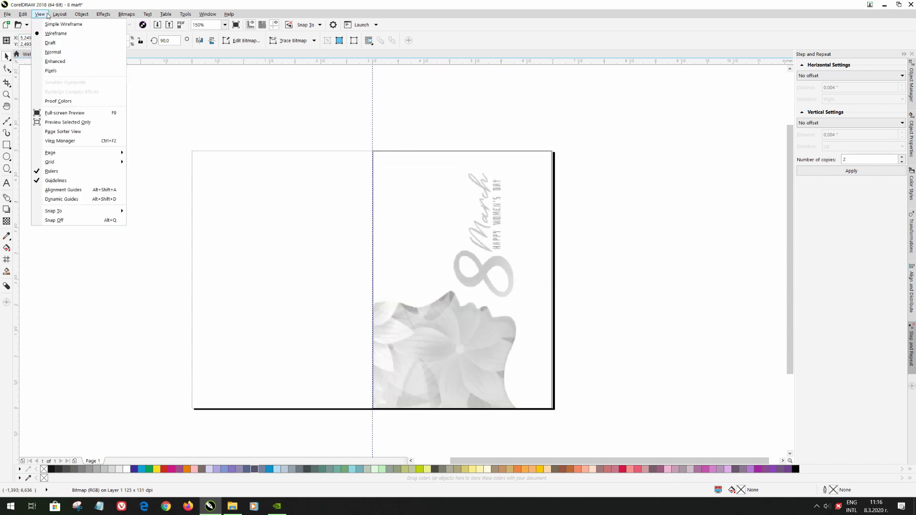
left_click(63, 61)
left_click(261, 226)
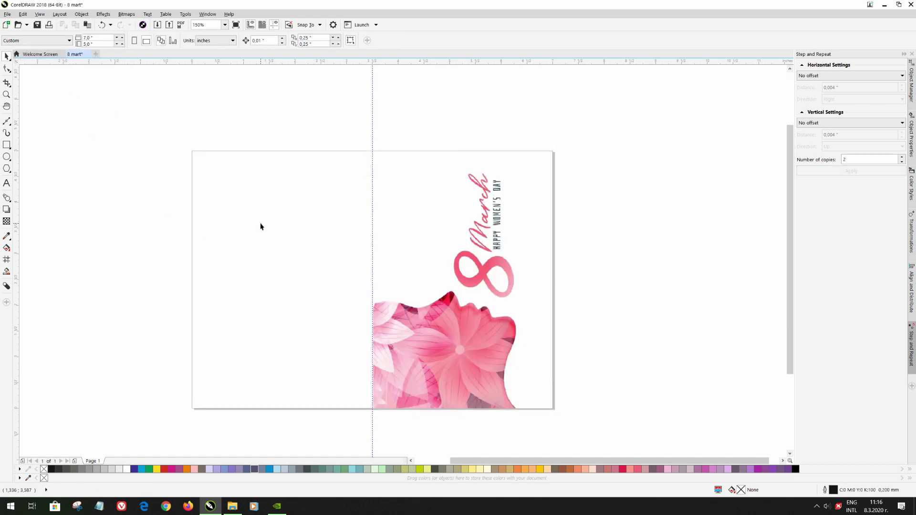
Draw a rectangle of about 3.51 by 4.99 inches over the page's empty left half and nudge it up slightly
left_click(6, 209)
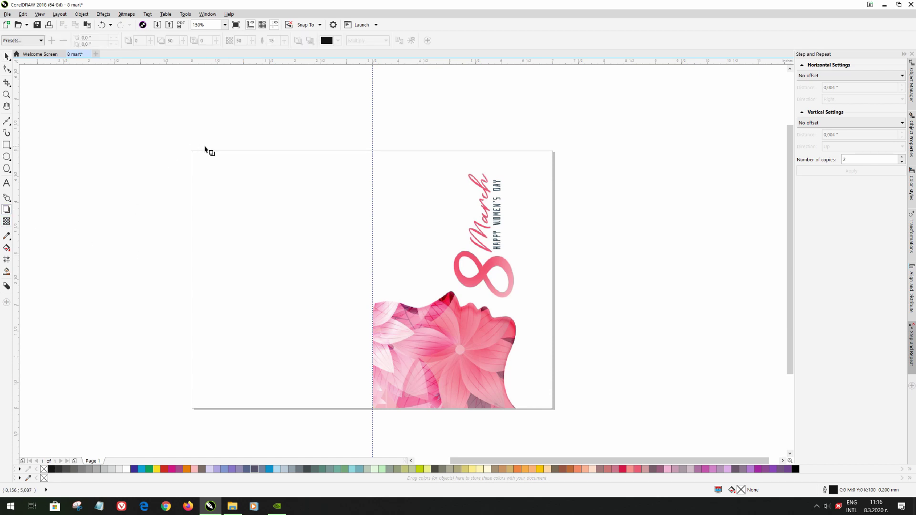
left_click(7, 145)
left_click_drag(192, 152, 374, 407)
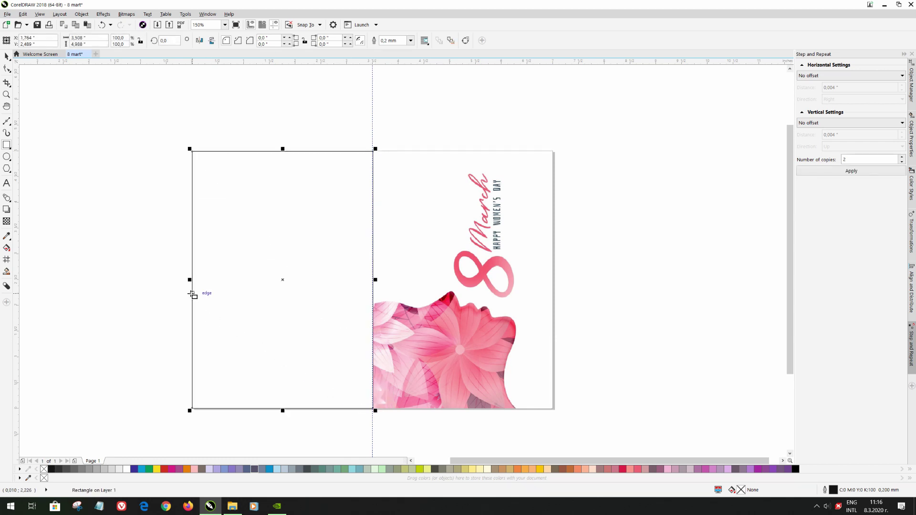
key("Up")
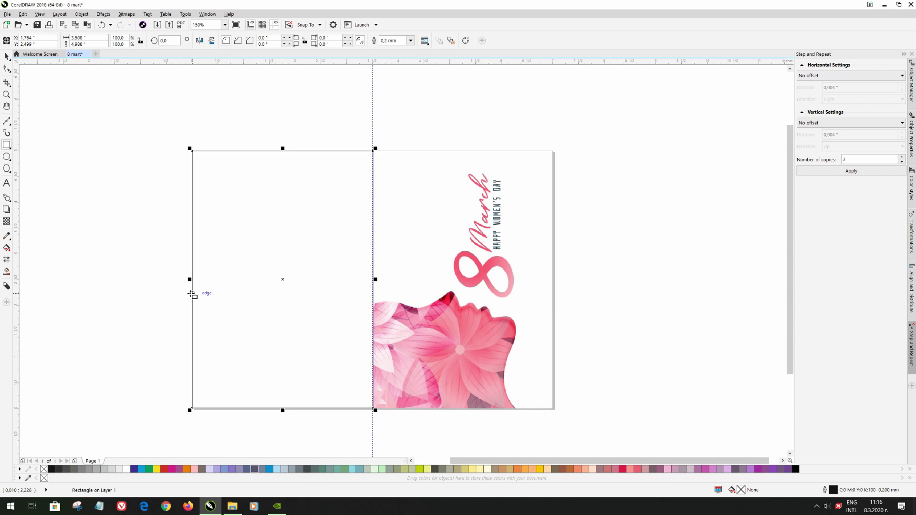
Fill the empty rectangle on the page's left half with a pink sampled from the picture's flowers
left_click(7, 56)
left_click(58, 110)
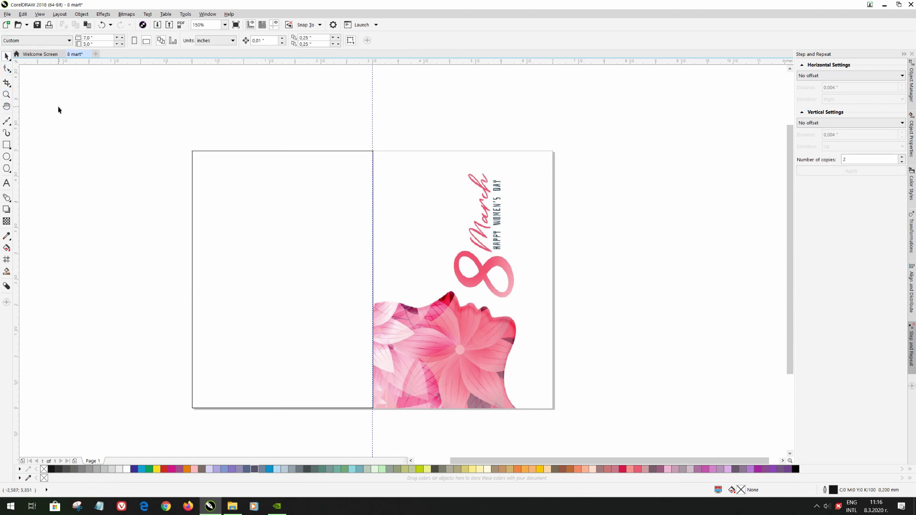
left_click(7, 235)
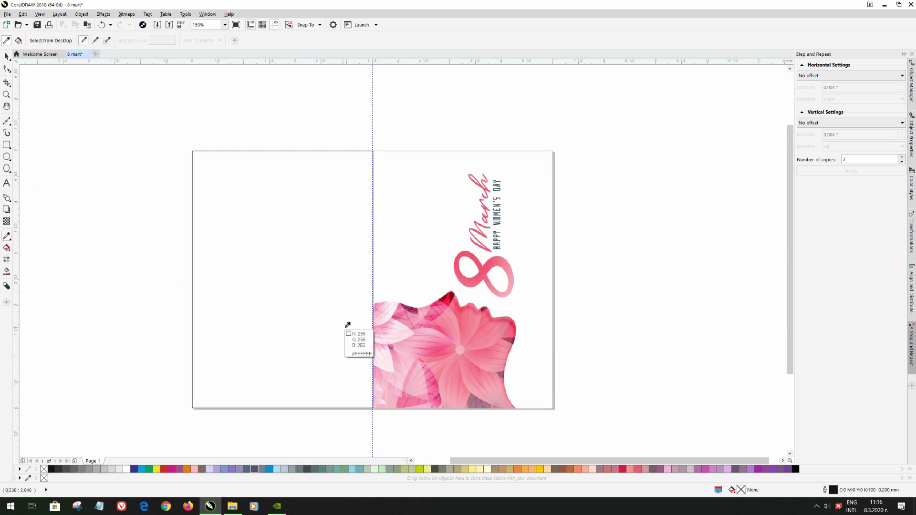
left_click(429, 317)
left_click(285, 294)
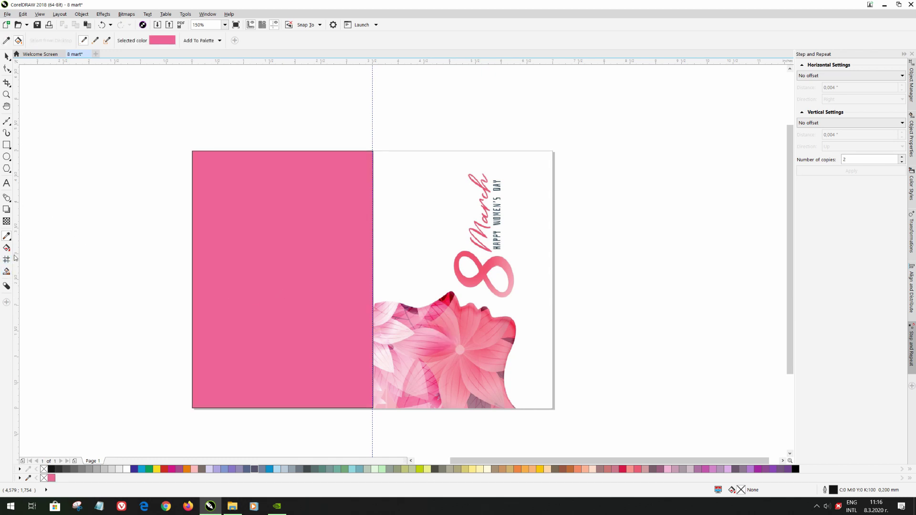
Give the pink rectangle a linear fountain fill running from pink at the fold to white at the page's outer edge
left_click(6, 271)
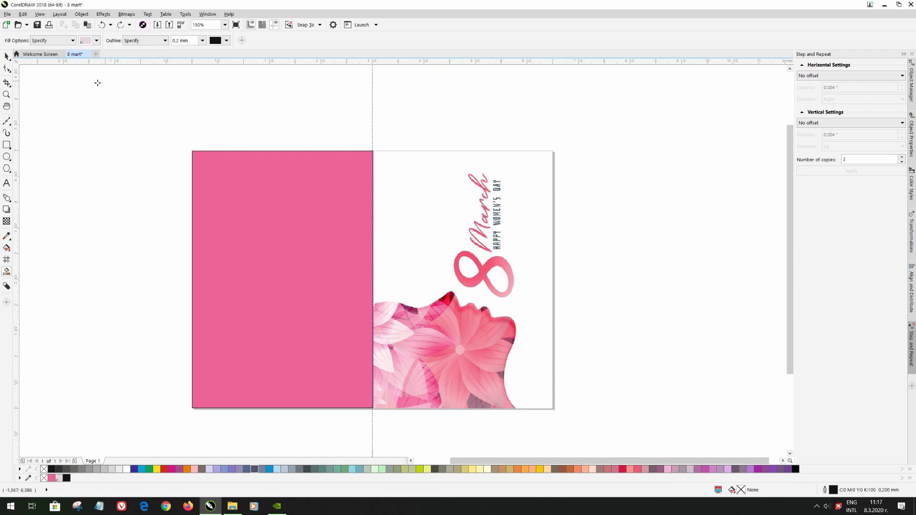
left_click(7, 56)
left_click(237, 188)
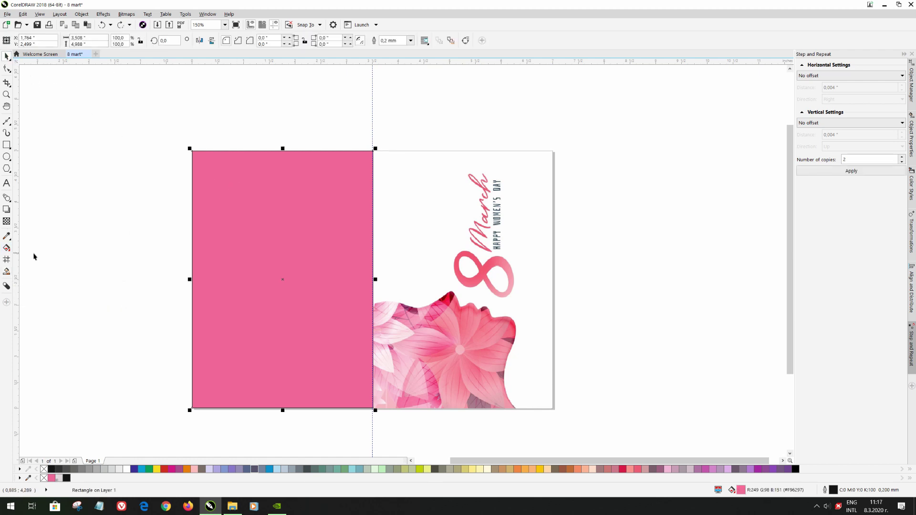
left_click(6, 248)
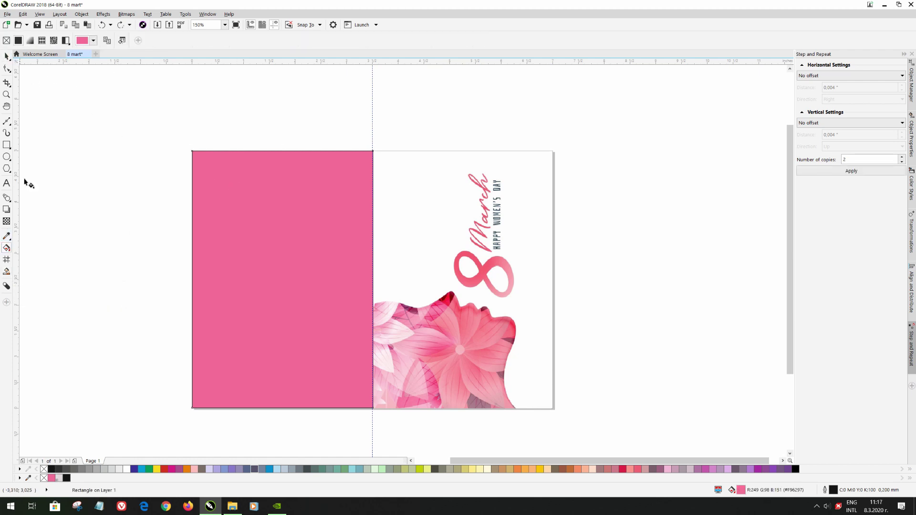
left_click(31, 41)
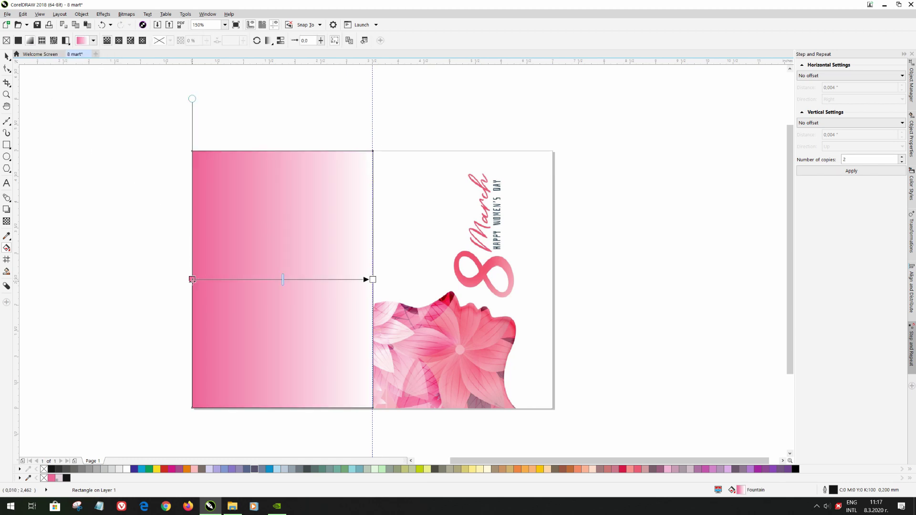
left_click_drag(191, 279, 350, 360)
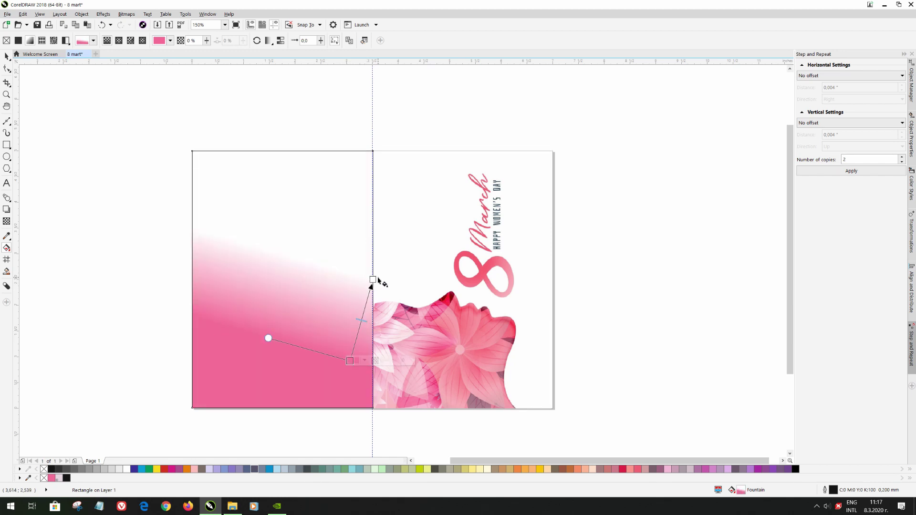
left_click_drag(374, 279, 206, 278)
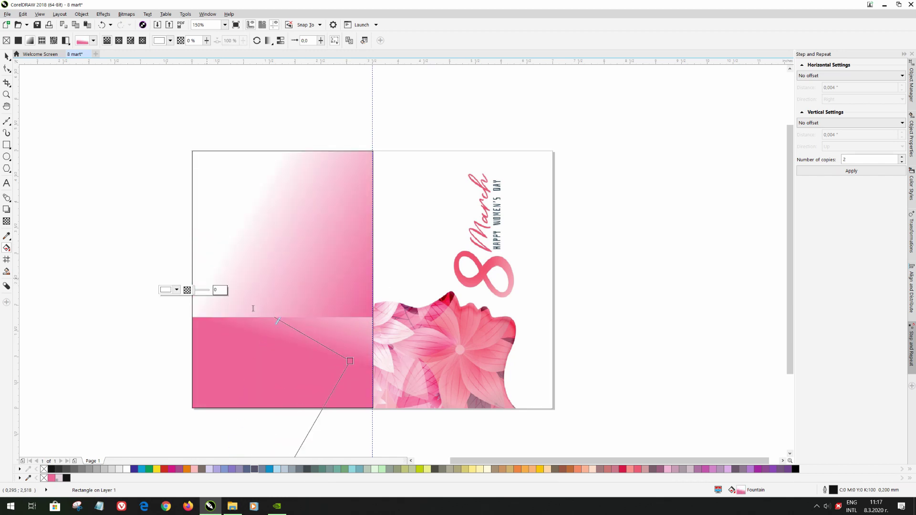
left_click_drag(350, 361, 367, 276)
mouse_move(207, 278)
left_mouse_down()
mouse_move(199, 266)
mouse_move(201, 275)
left_mouse_up()
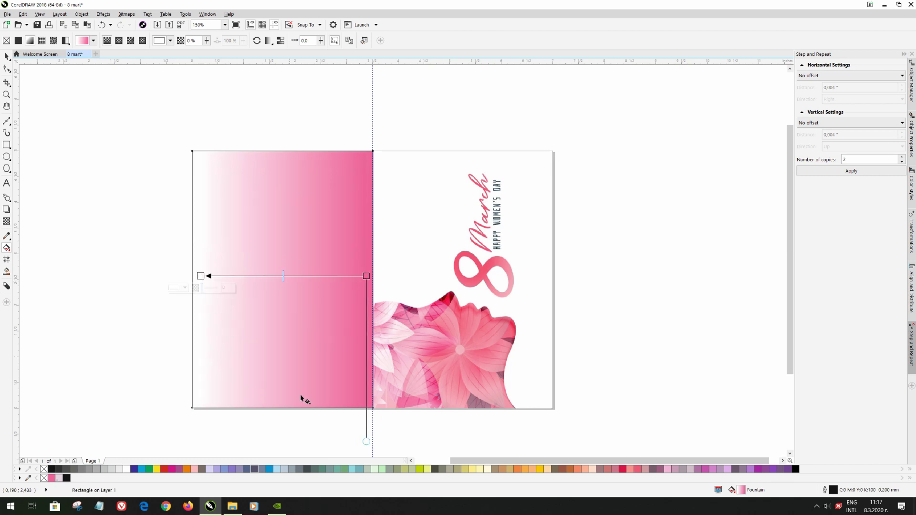
Set the gradient rectangle's outline width to None
left_click(6, 56)
left_click(166, 190)
left_click(207, 198)
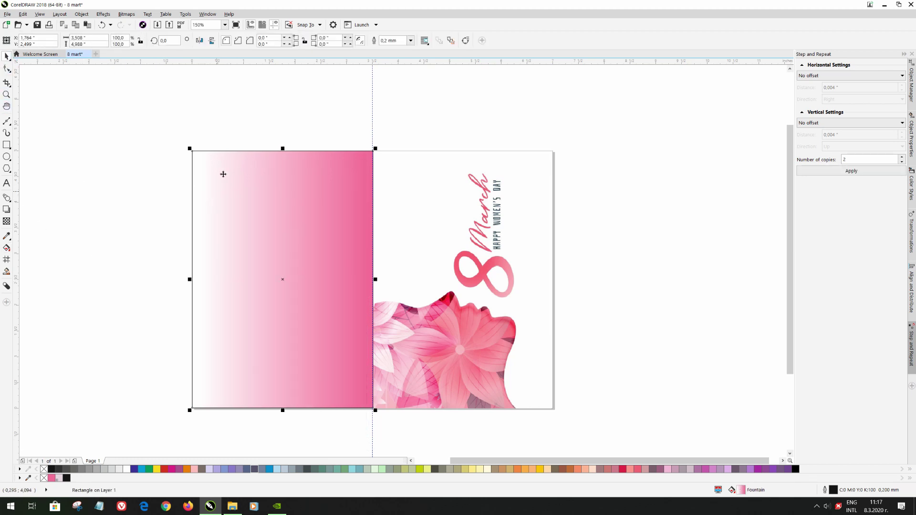
left_click(411, 41)
left_click(388, 47)
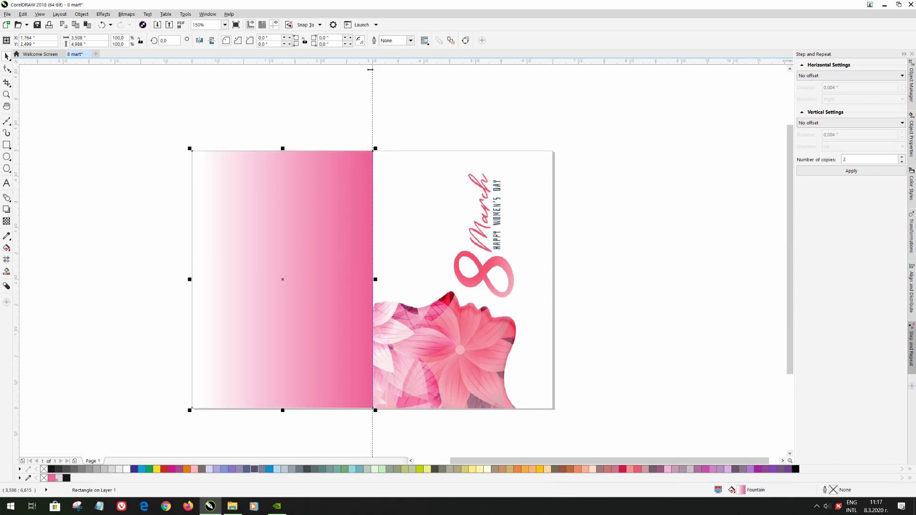
left_click(305, 97)
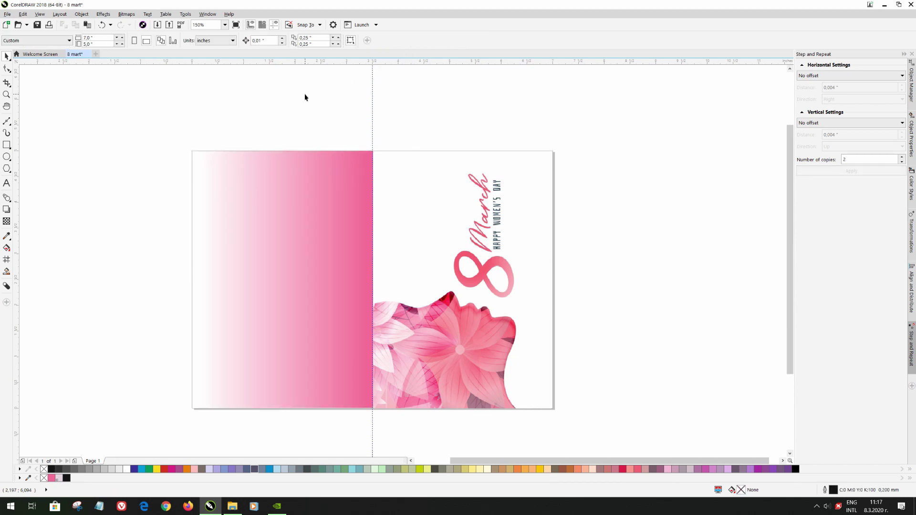
Add a second page, paste copies of the gradient rectangle and the picture onto it, and delete the picture there
left_click_drag(582, 445, 570, 429)
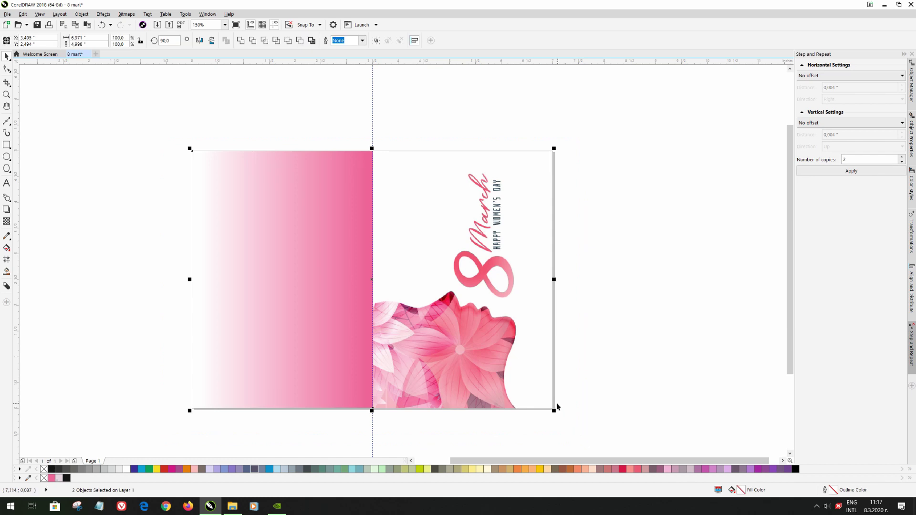
key("Escape")
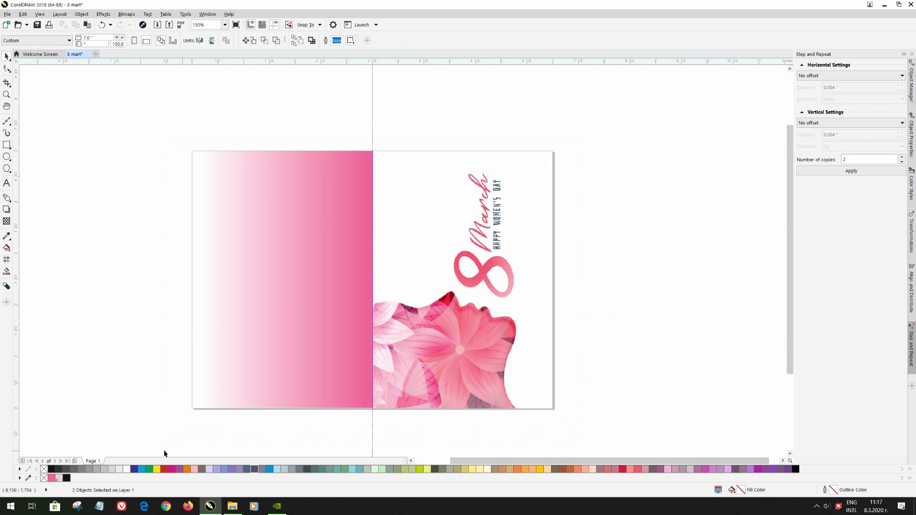
left_click(74, 460)
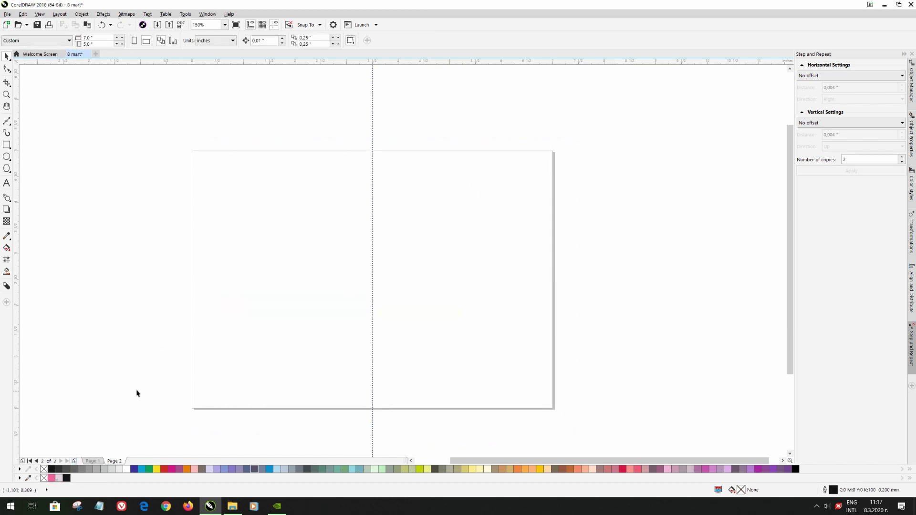
key("ctrl+v")
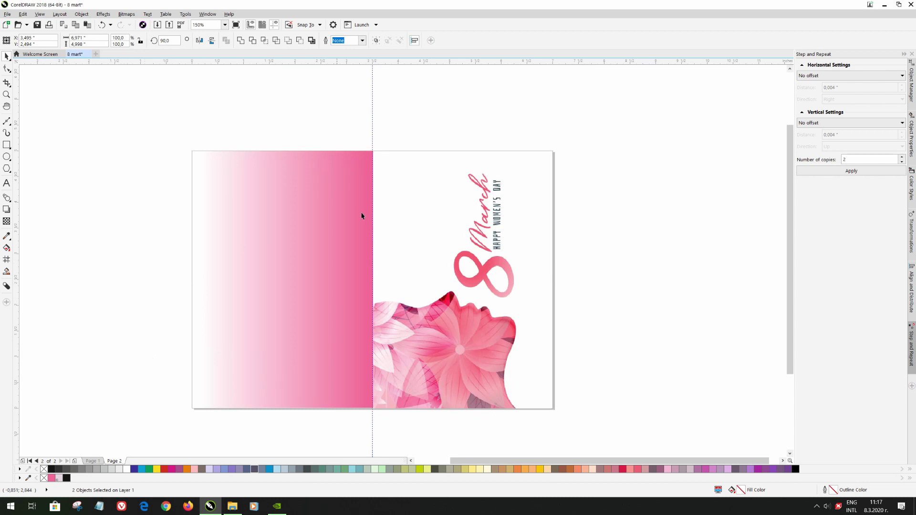
left_click(387, 196)
key("Delete")
Place a copy of the gradient rectangle on page 2's empty right half and nudge it level with the page edges
left_click(325, 200)
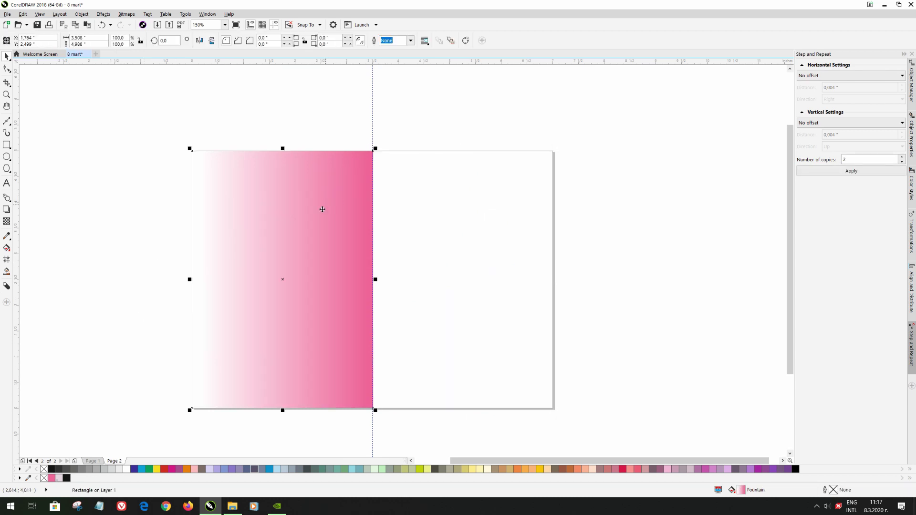
left_click_drag(286, 247, 453, 244)
key("Up")
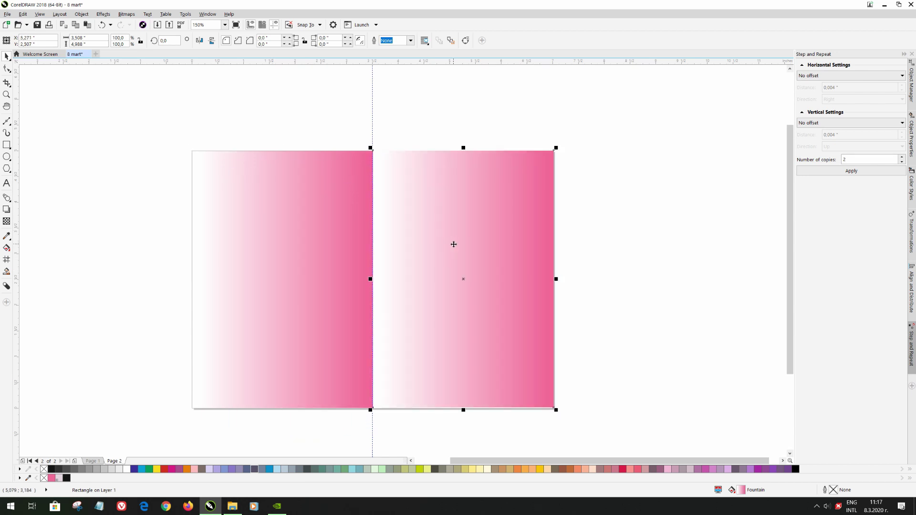
key("Down")
key("Down")
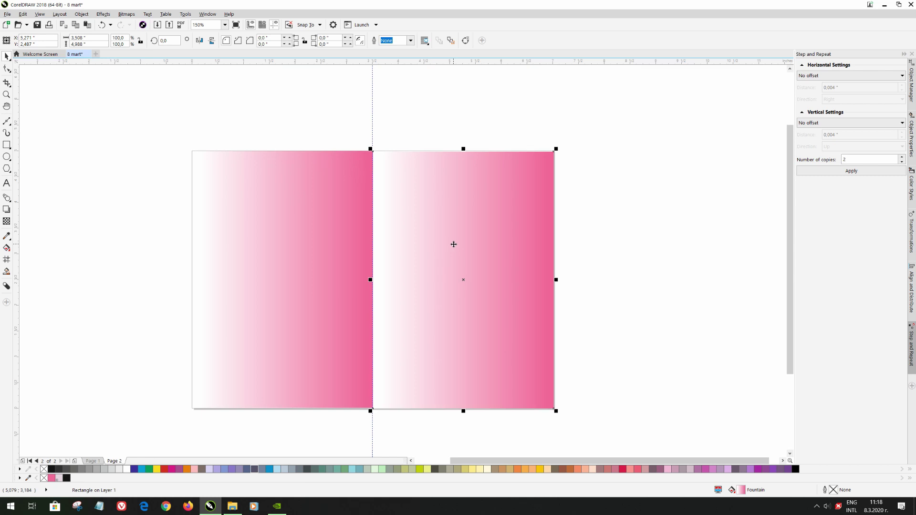
key("Up")
Reverse the right rectangle's fountain fill so it runs from pink at the fold to white at the outer edge
left_click(6, 248)
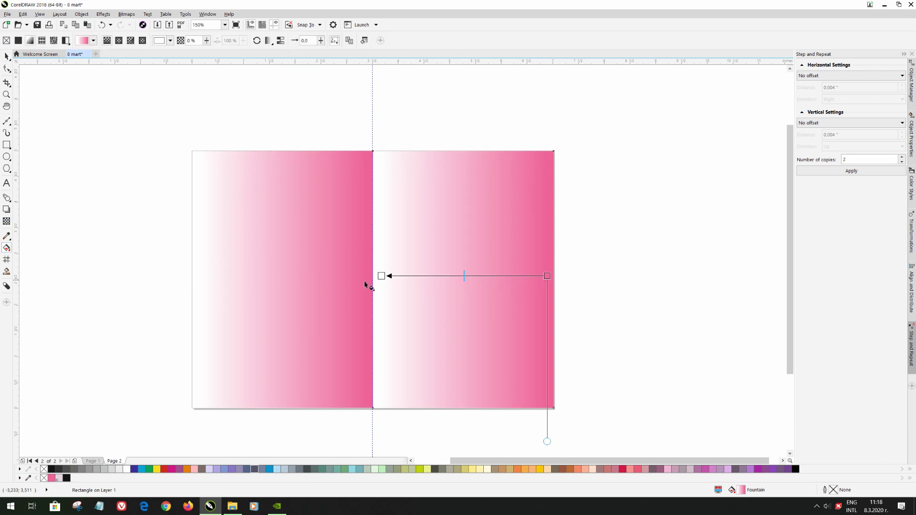
left_click_drag(381, 276, 662, 273)
left_click(545, 276)
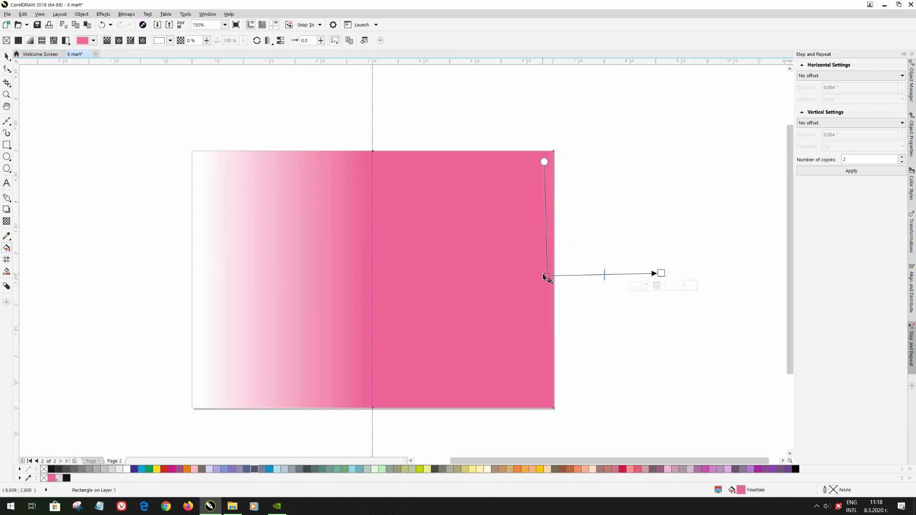
left_click_drag(547, 276, 384, 277)
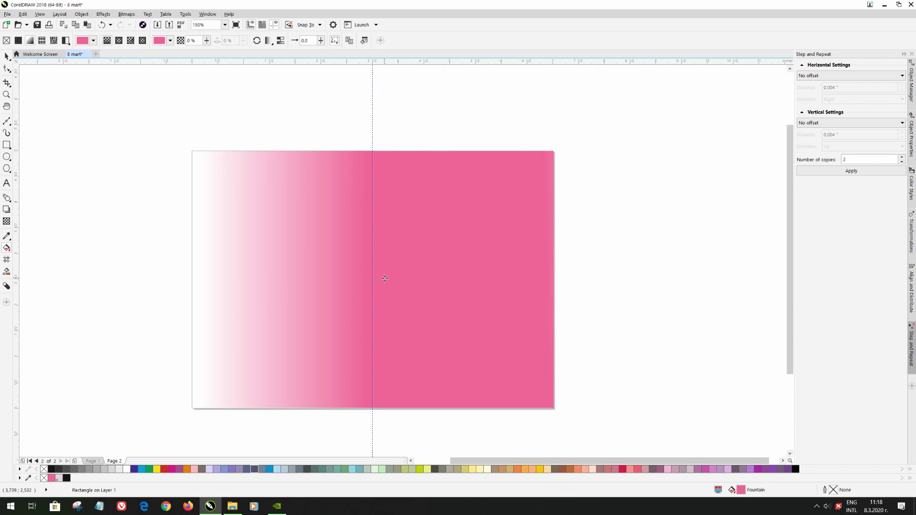
left_click_drag(661, 273, 537, 280)
left_click_drag(383, 115, 265, 262)
key("ctrl+z")
left_click_drag(383, 116, 385, 401)
left_click_drag(385, 403, 385, 403)
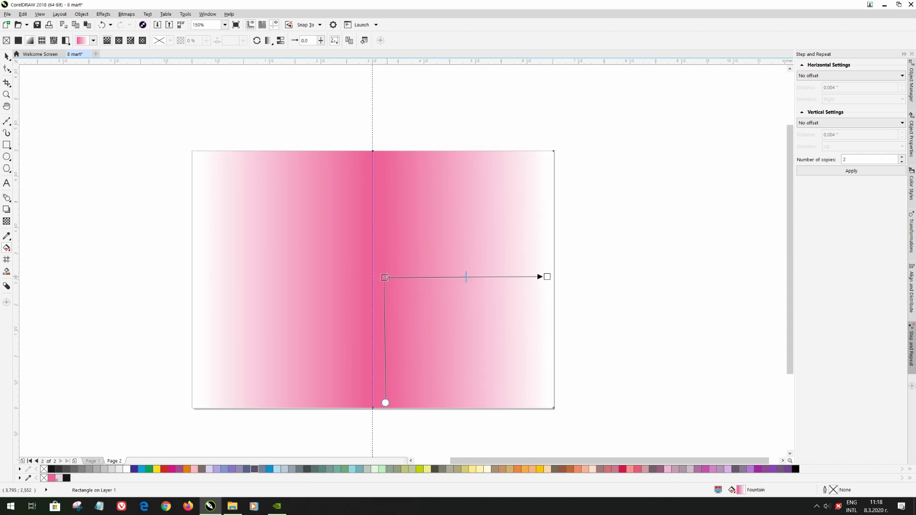
Shift the midpoint of the right rectangle's gradient slightly toward the fold, compare it with the left one, and deselect everything
left_click_drag(456, 279, 453, 279)
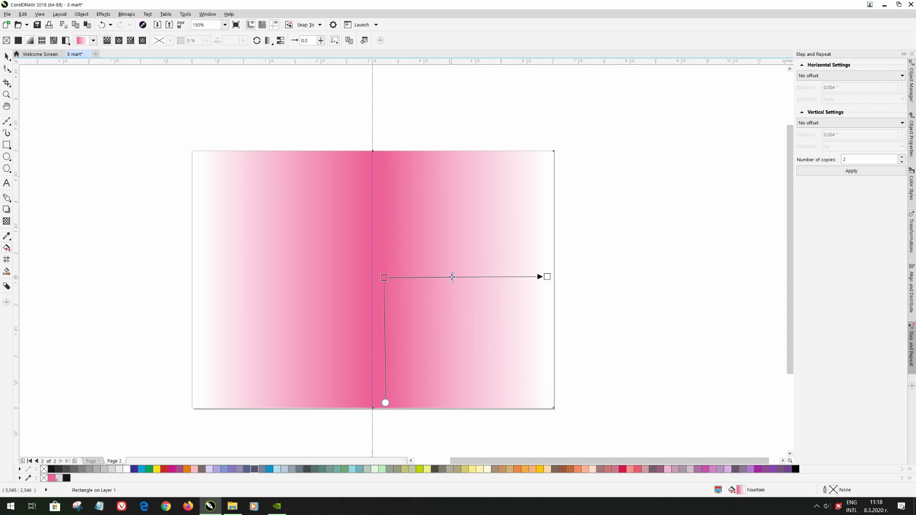
left_click_drag(455, 278, 459, 277)
left_click(249, 282)
left_click(417, 296)
left_click(7, 56)
left_click(124, 355)
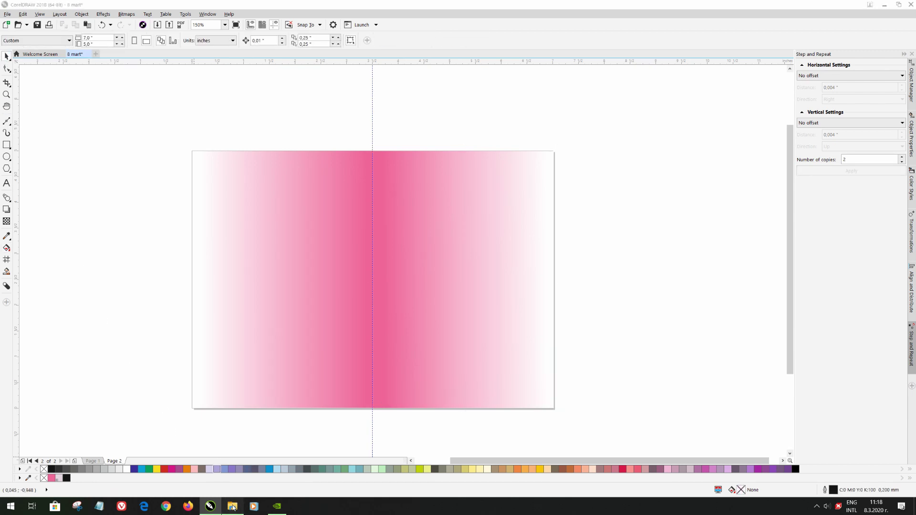
Look through the pictures in the "8 mart 7x5 inch" folder in File Explorer, and return to CorelDRAW
left_click(232, 505)
left_click(282, 98)
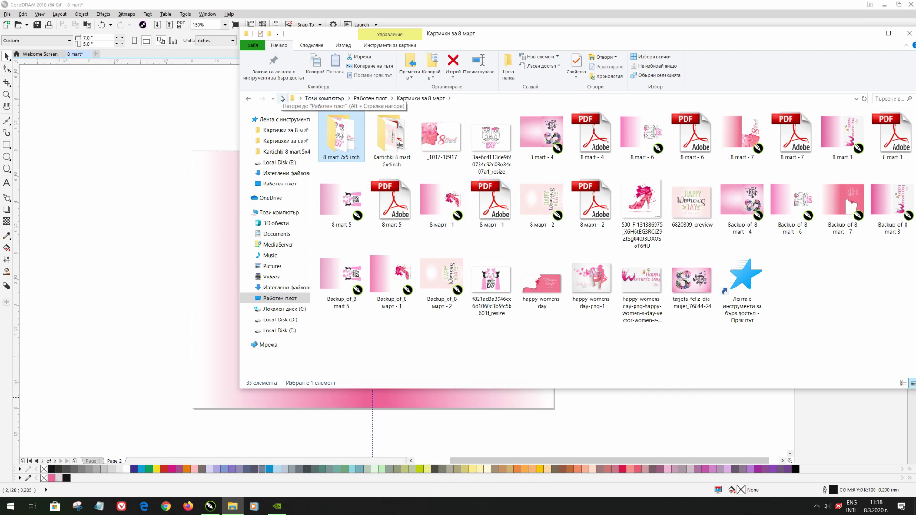
double_click(341, 135)
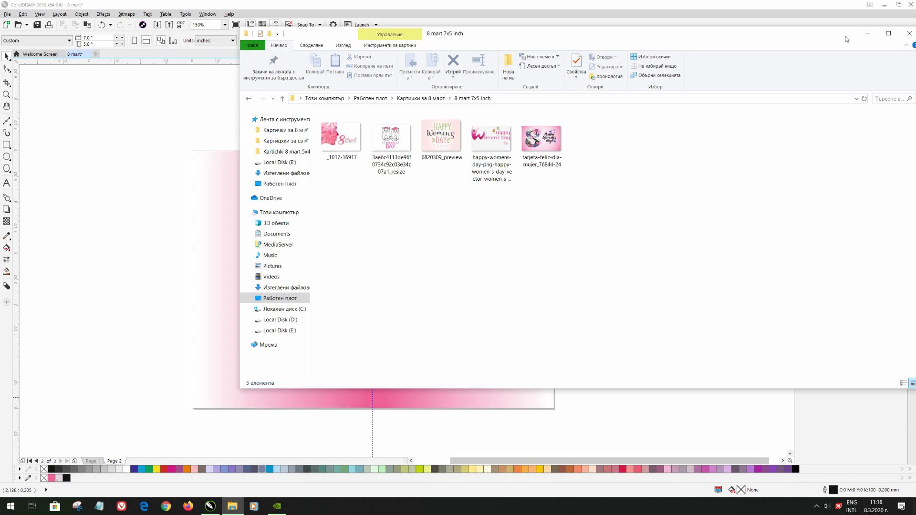
left_click(868, 36)
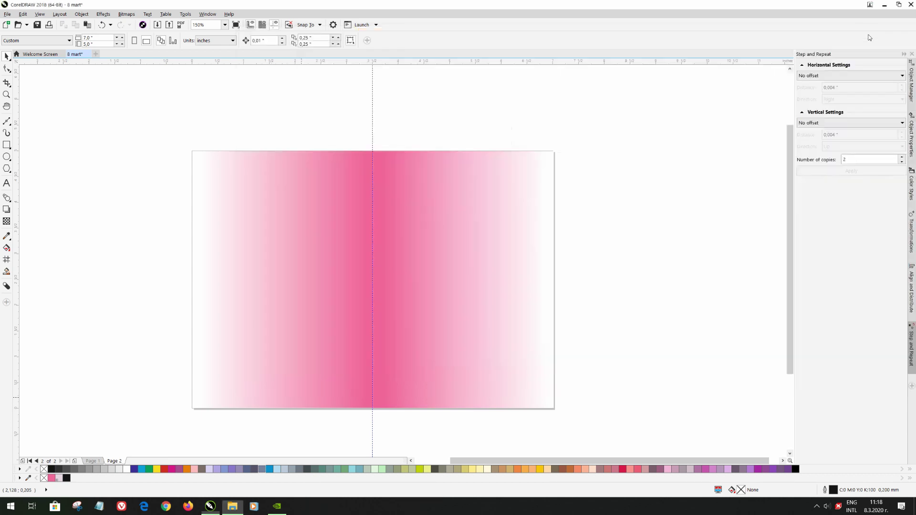
Add Cyrillic artistic text reading "Честит 8 март" beside the page's left edge
left_click(6, 183)
left_click(83, 271)
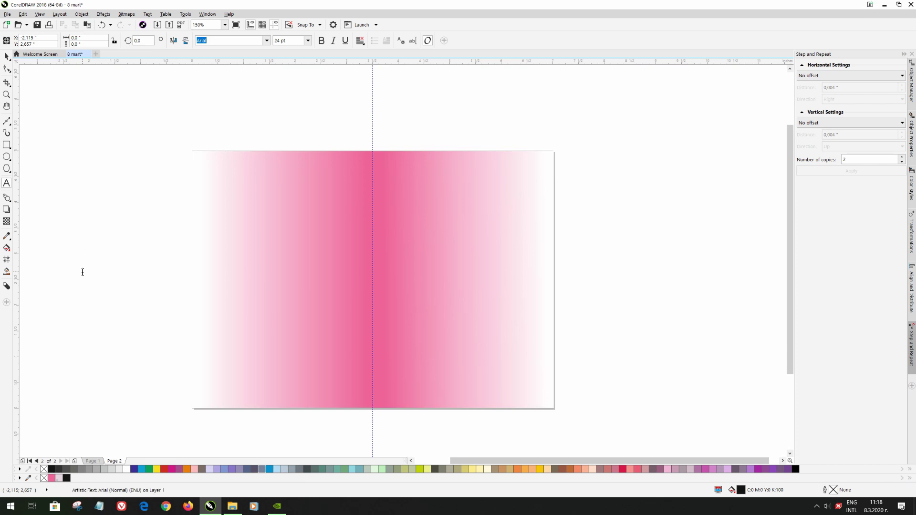
key("alt+shift")
type("Честити 8 март")
left_click(145, 264)
key("BackSpace")
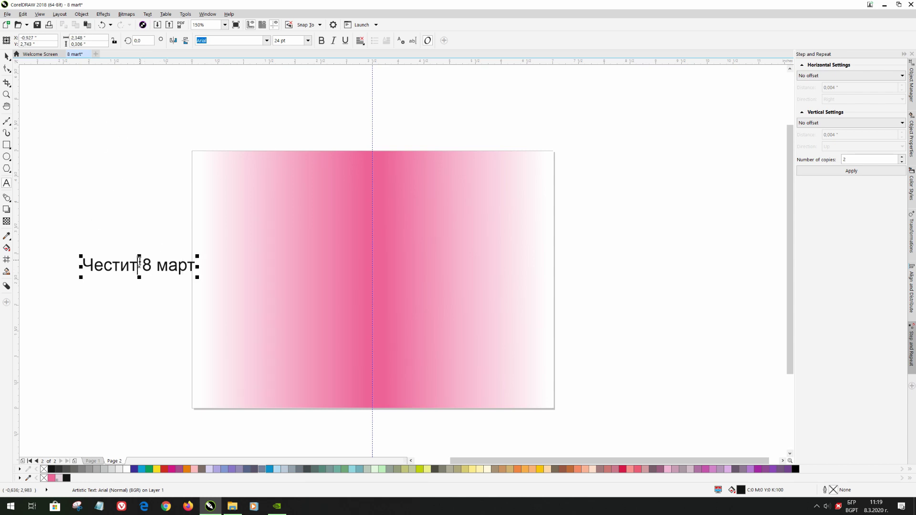
End the greeting with an exclamation mark and add a second line, "Бъди силна и винаги продължавай напред и нагоре!"
left_click(195, 266)
type("Бъд")
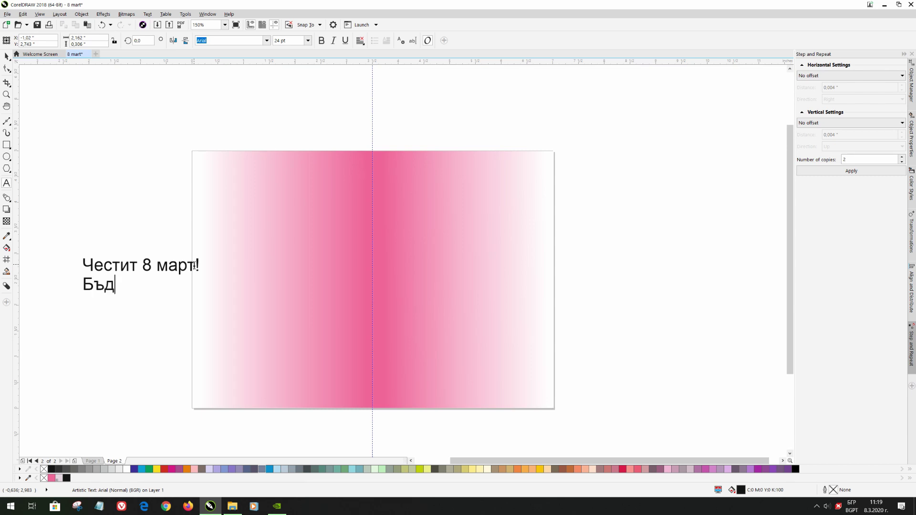
type("и силна и ви")
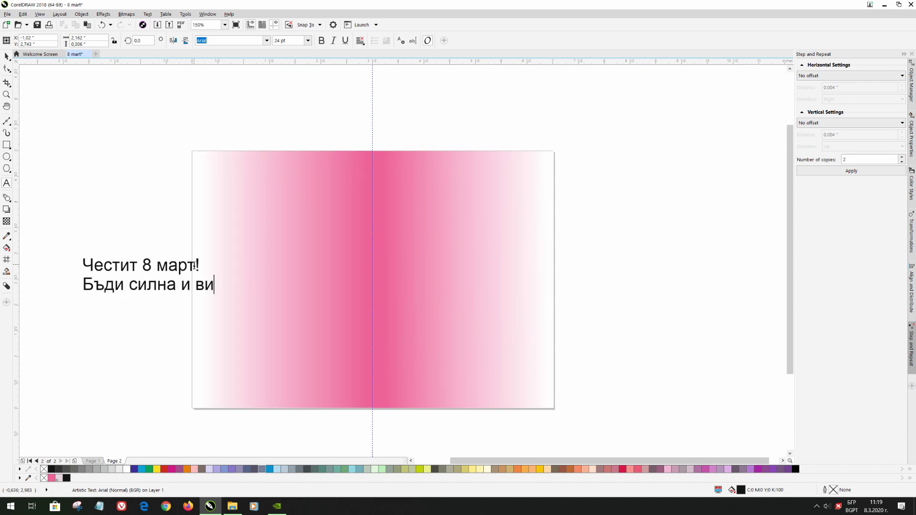
type("наги продължавай напред и нагоре!")
Set the greeting text's font to Segoe Print
left_click(6, 56)
left_click(266, 41)
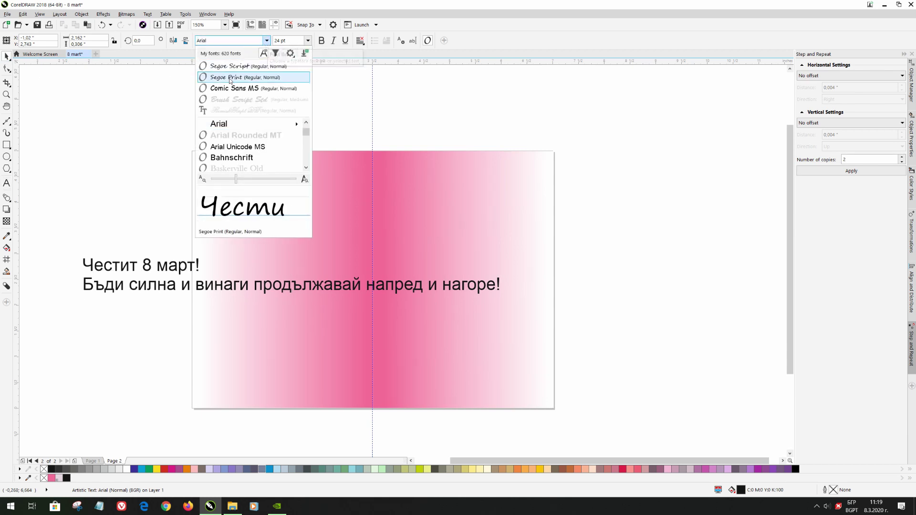
left_click(229, 78)
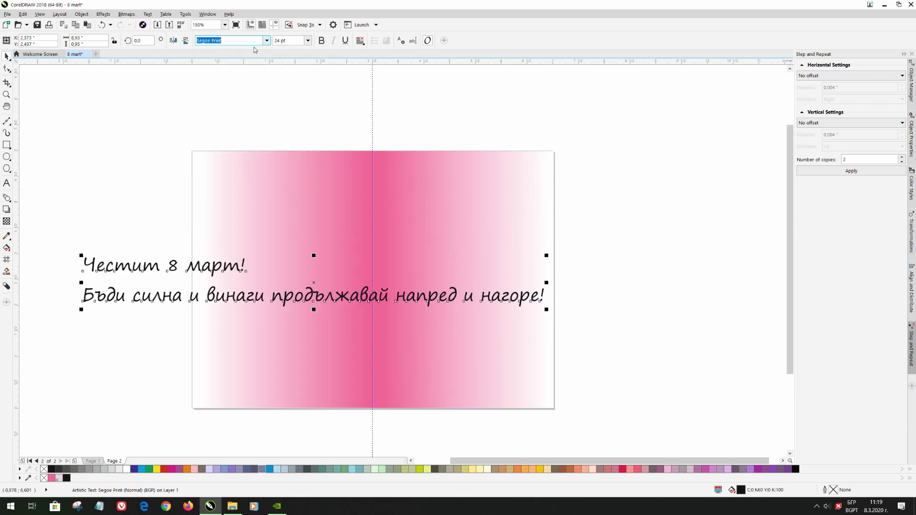
Change the greeting text's font to Segoe Script and its size to 12 pt
left_click(266, 41)
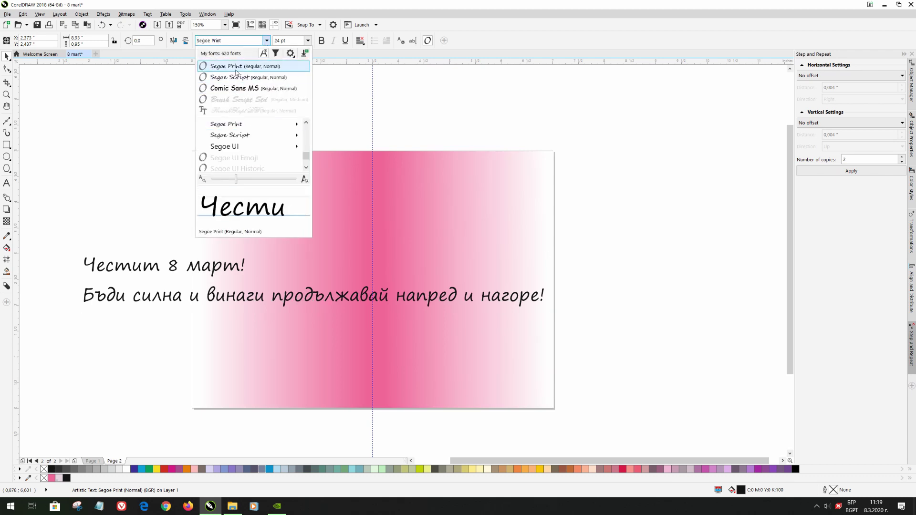
left_click(235, 71)
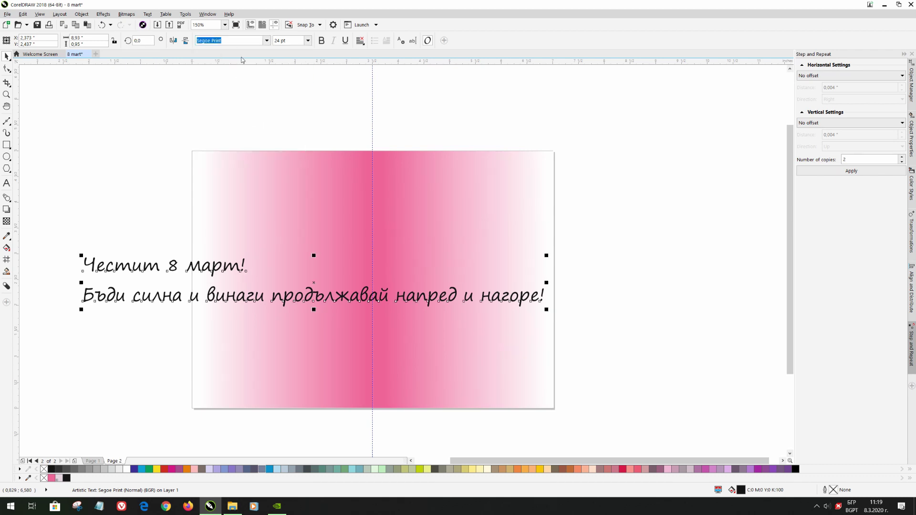
left_click(253, 40)
left_click(247, 79)
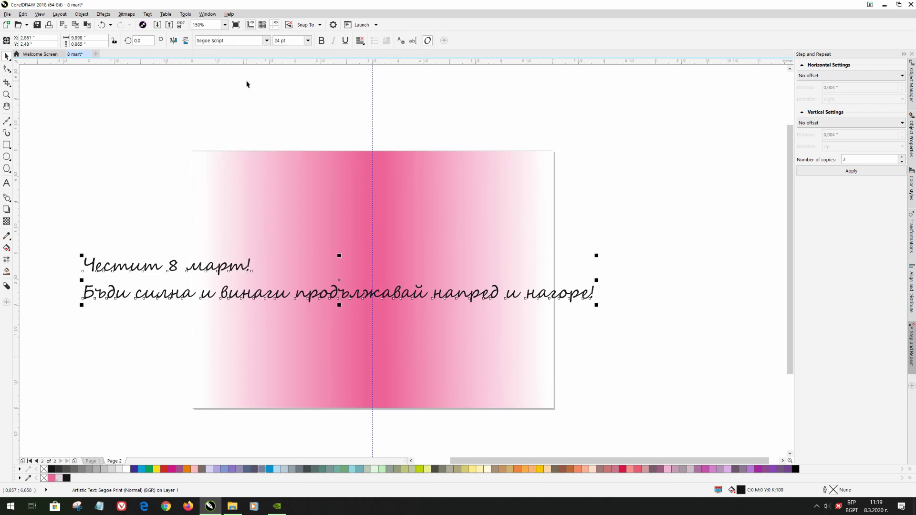
left_click(280, 42)
type("12")
key("Return")
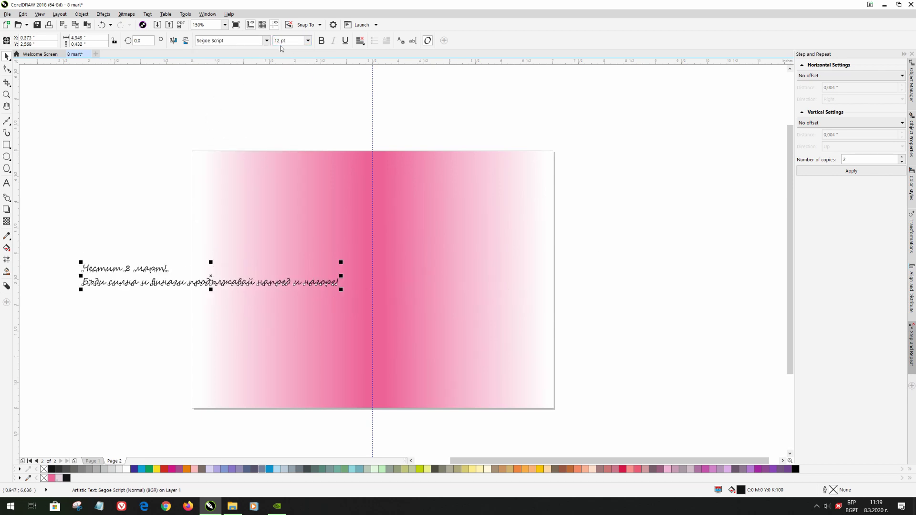
Center-align the two greeting lines and fill the text with white
left_click(361, 40)
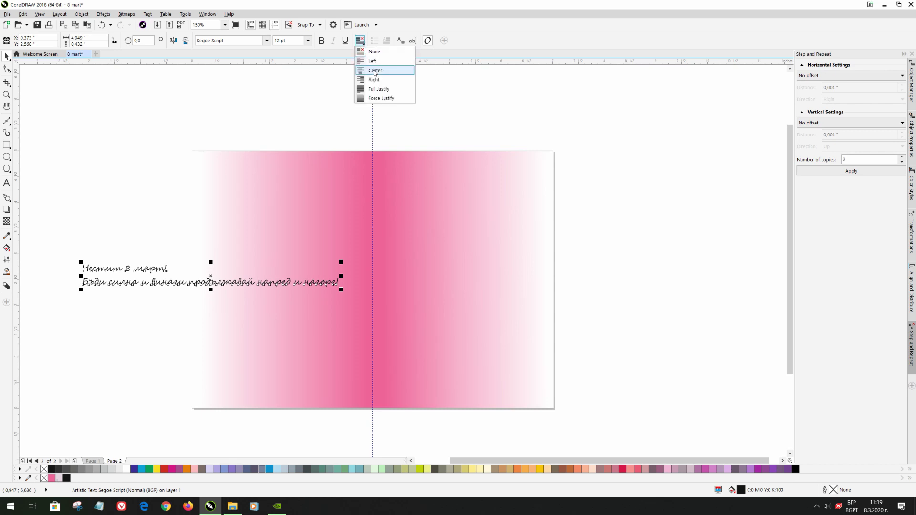
left_click(372, 70)
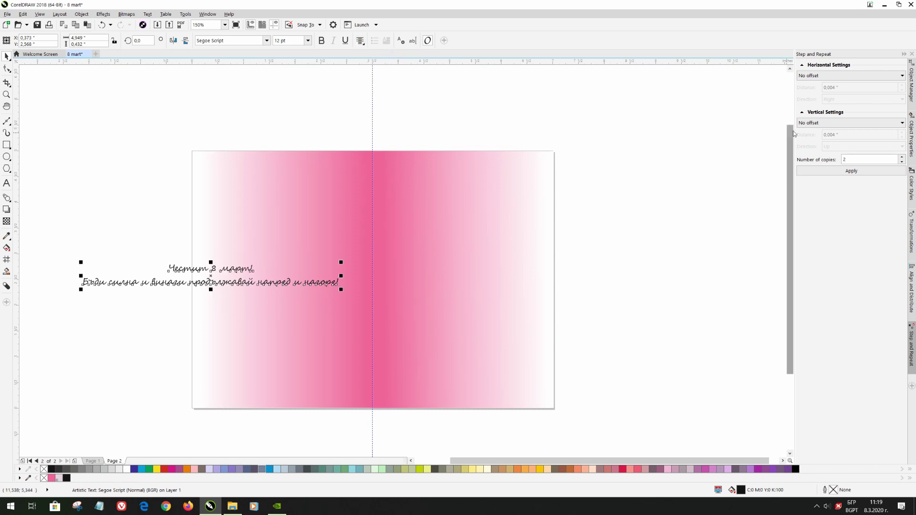
left_click(128, 469)
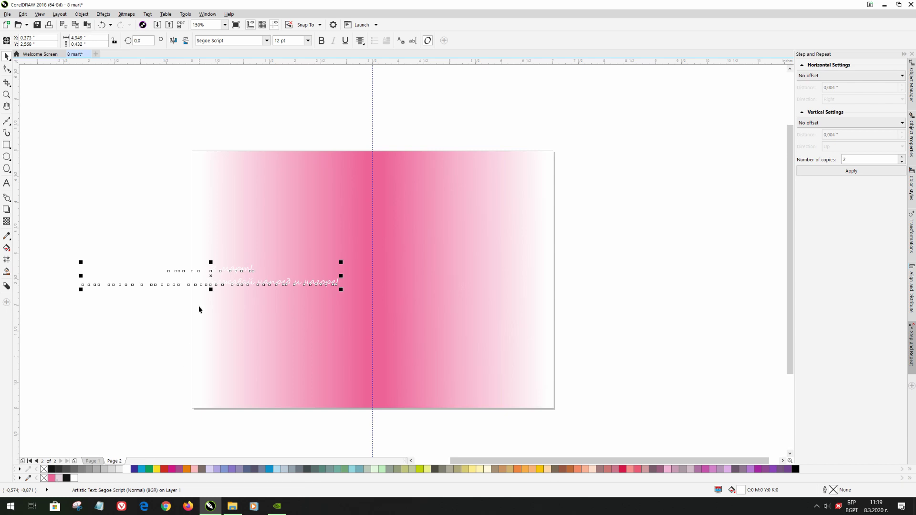
Rotate the greeting text to 270 degrees and move it onto the middle of the page's left half
left_click(138, 40)
type("270")
key("Return")
left_click_drag(212, 275, 276, 286)
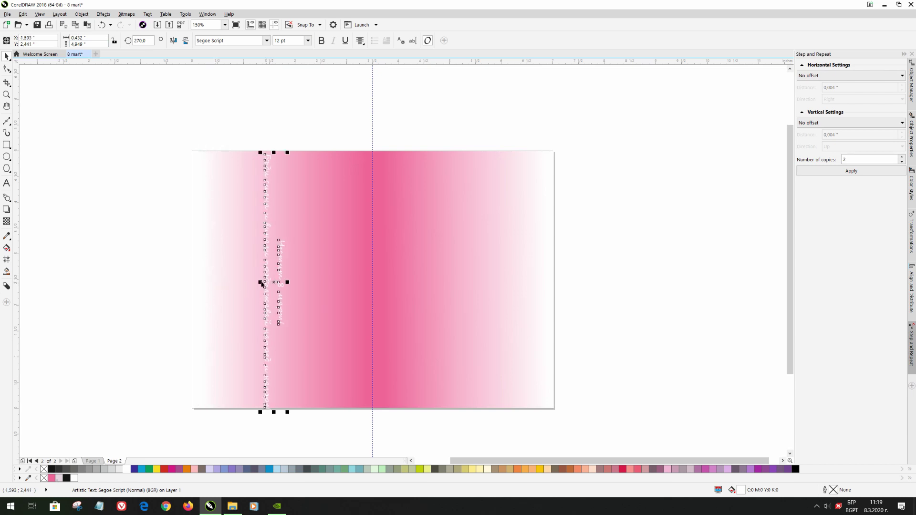
Break the long greeting line before "напред и нагоре!" so those words form a third line
left_click(7, 183)
left_click(266, 329)
key("Return")
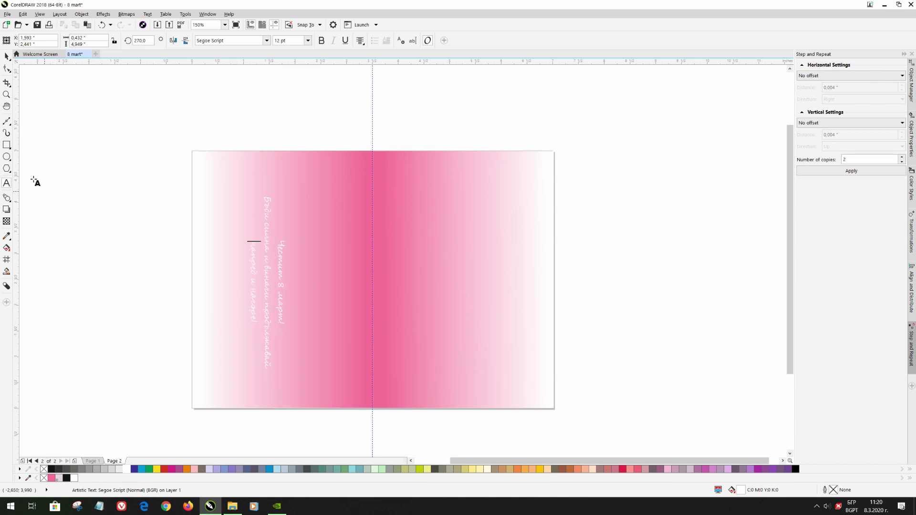
left_click(6, 56)
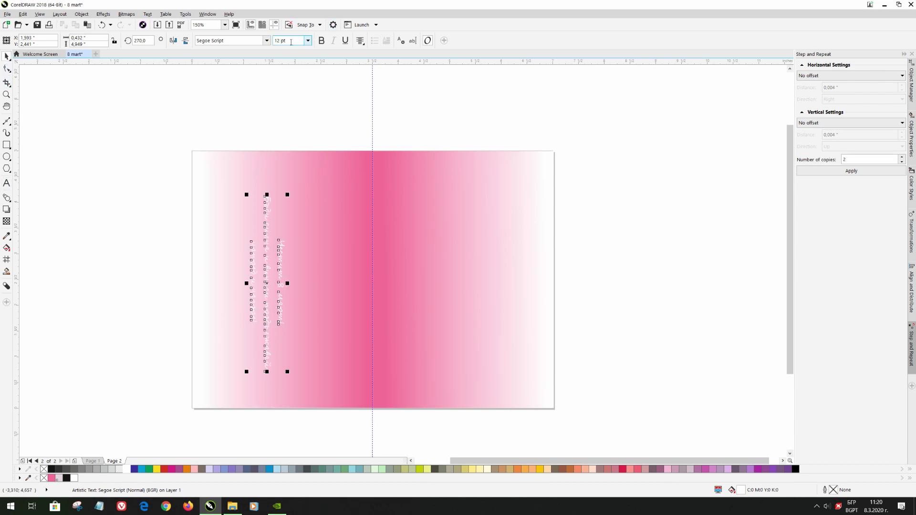
Set the three-line greeting's font size to 14 pt and deselect the text
type("14")
key("Return")
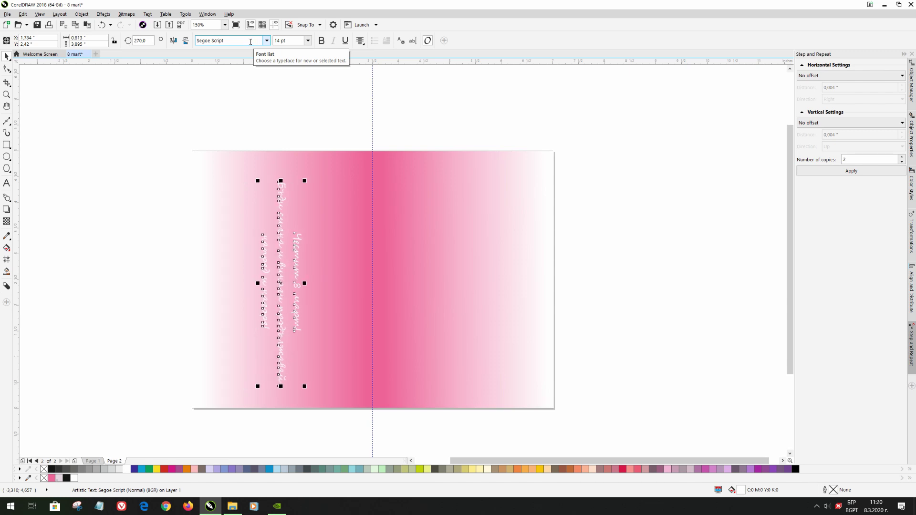
left_click(148, 146)
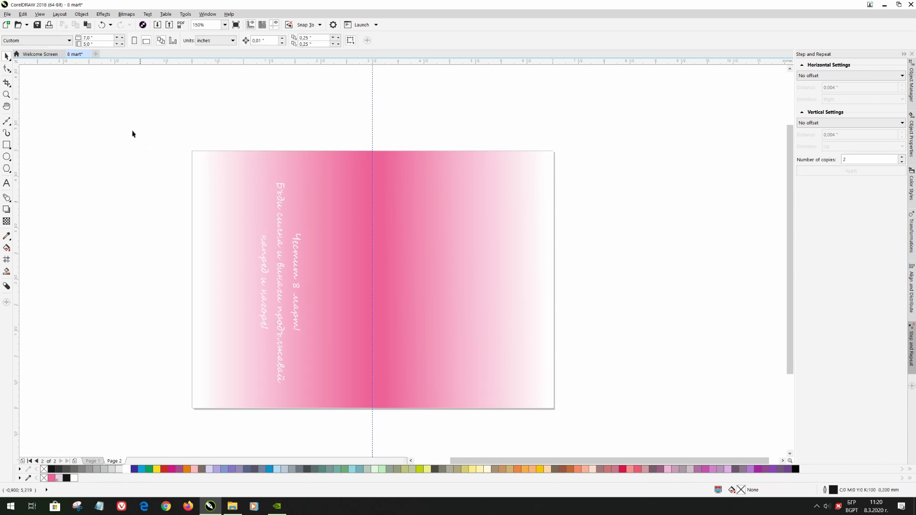
Save the drawing as "8 mart" in CDR format in the "8 mart 7x5 inch" folder
left_click(37, 25)
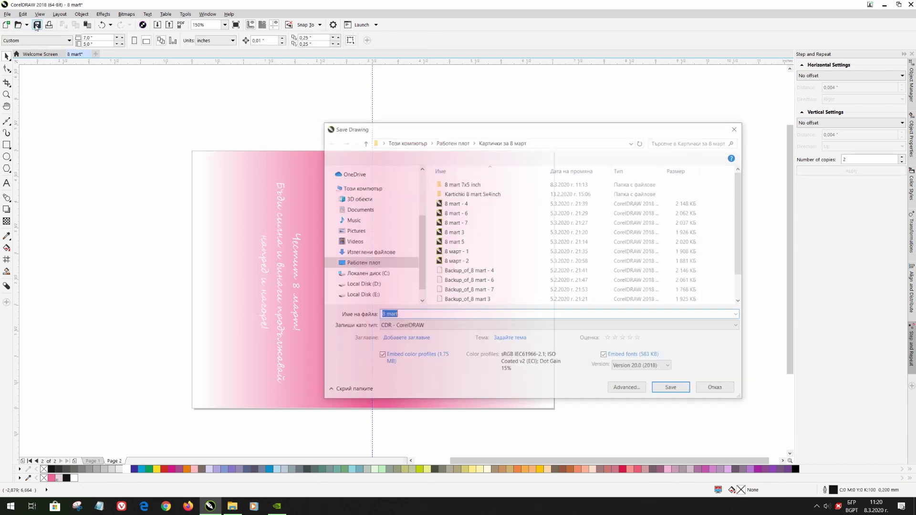
double_click(462, 184)
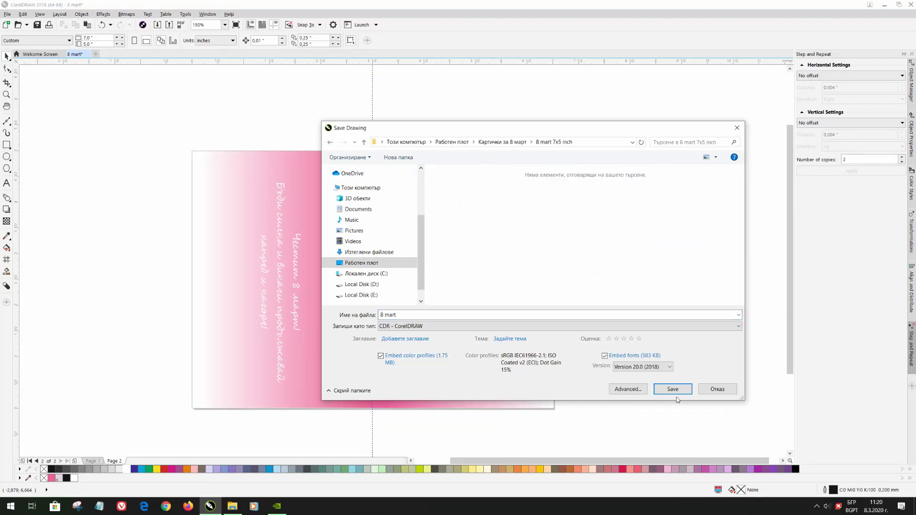
left_click(673, 390)
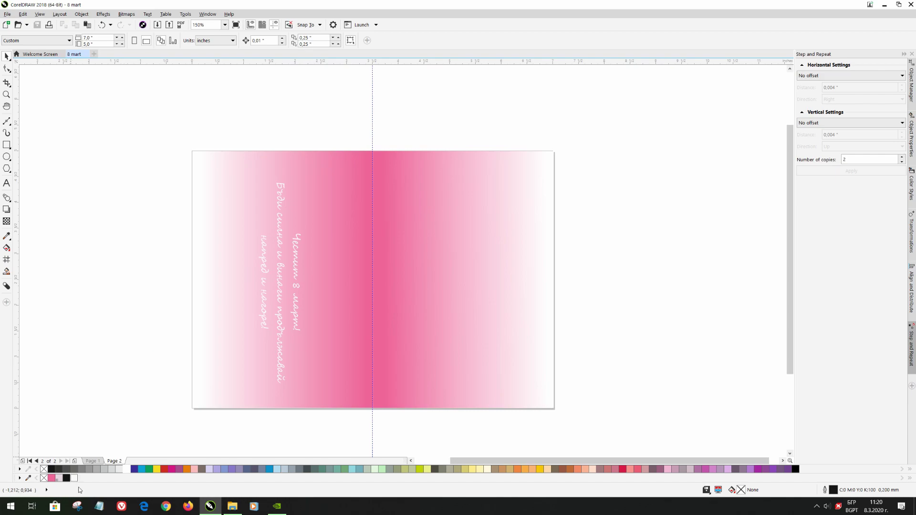